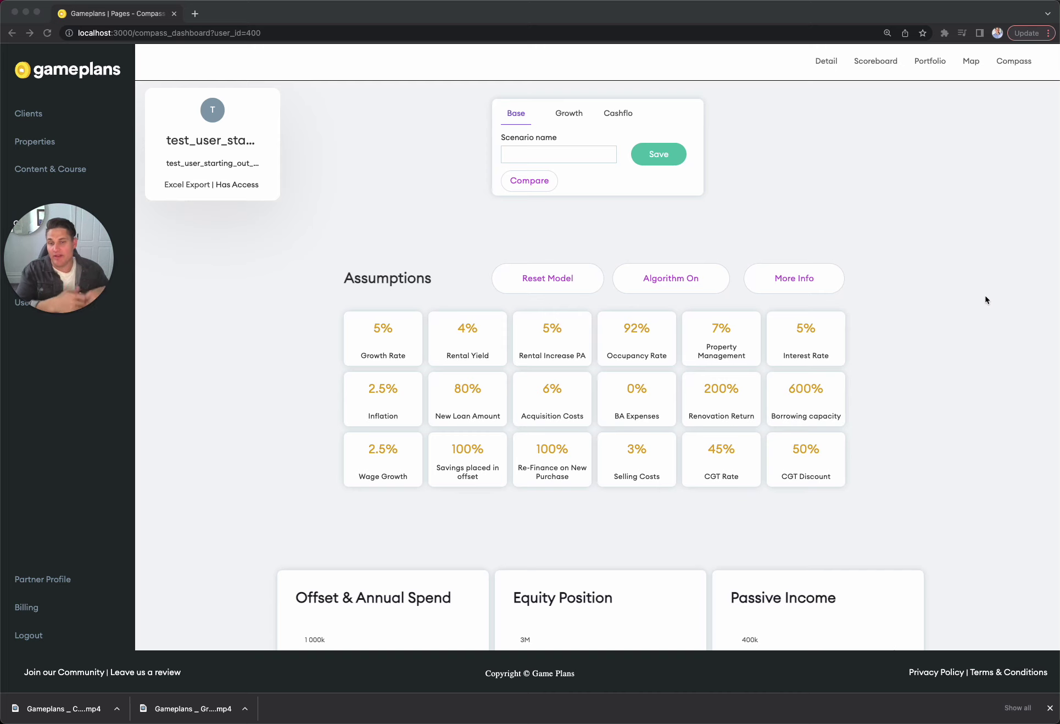
Change the 2022 holiday spend from $10,000 to 0, save it, and return to the Compass dashboard.
scroll(910, 346, down, 5)
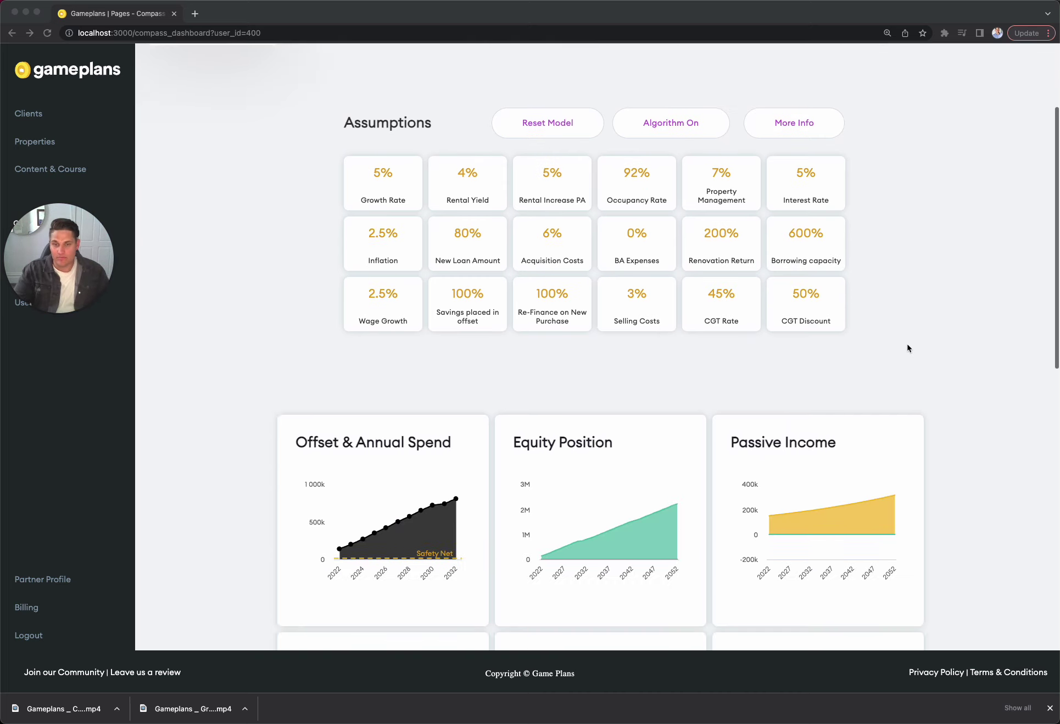
scroll(426, 554, down, 5)
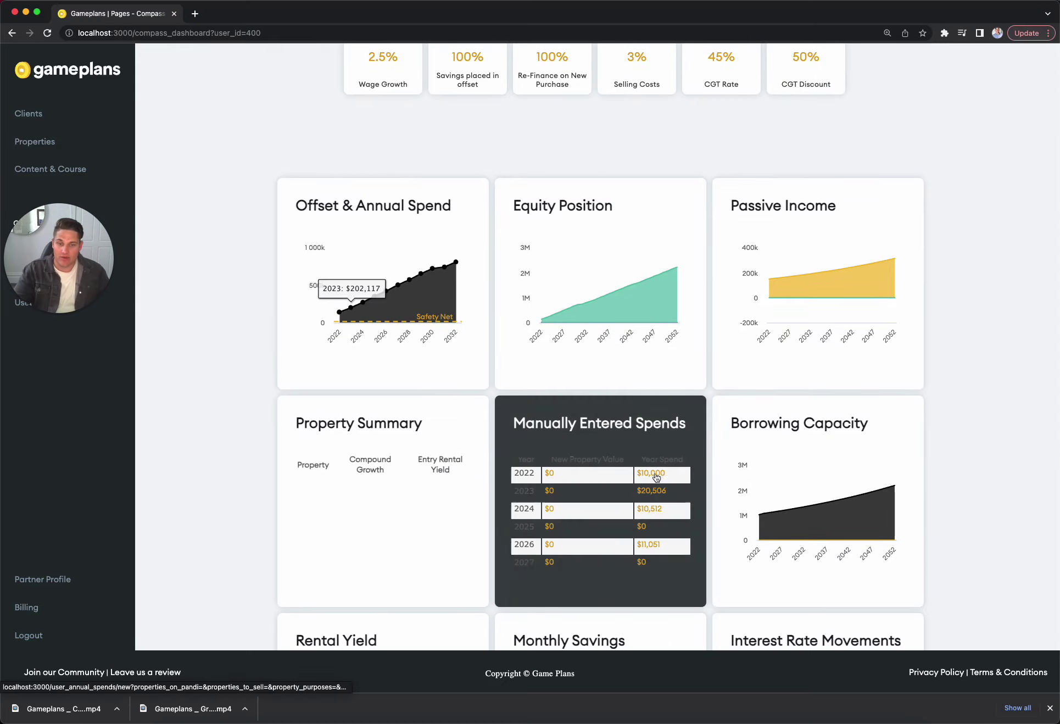
click(588, 473)
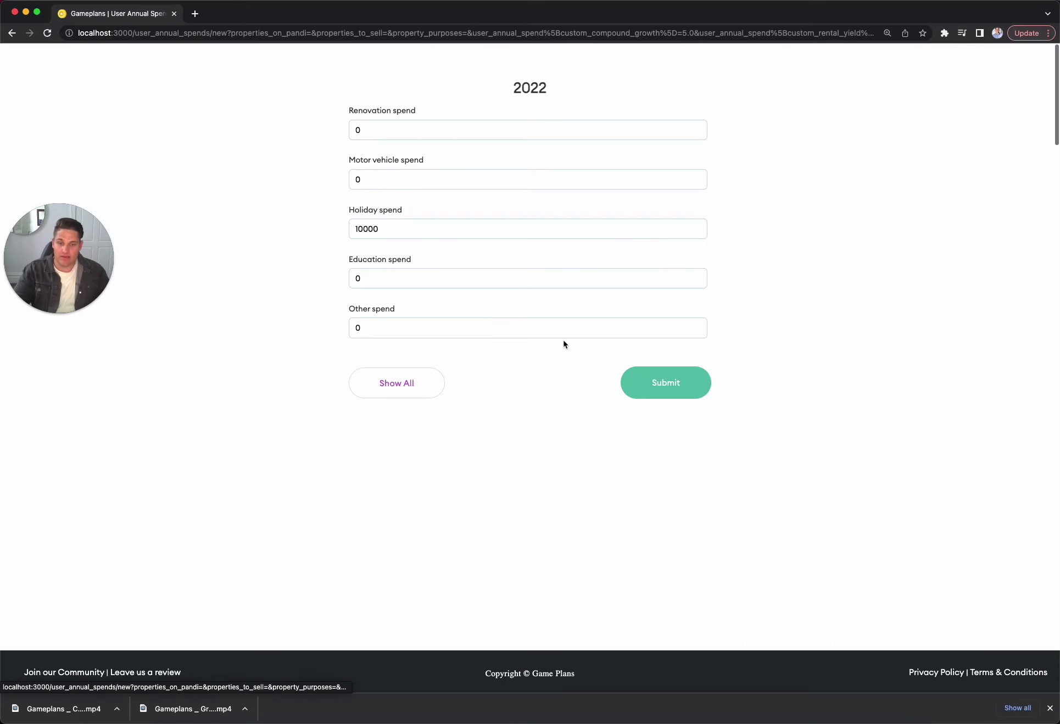
double_click(409, 229)
text(0)
click(640, 392)
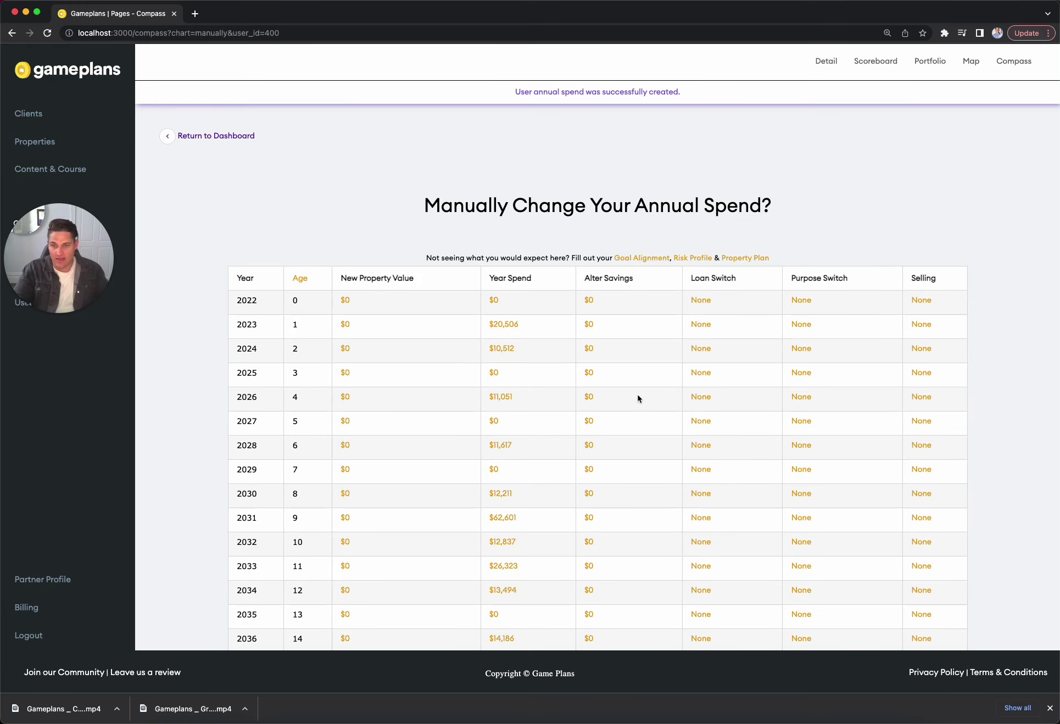
click(1018, 73)
scroll(960, 267, down, 9)
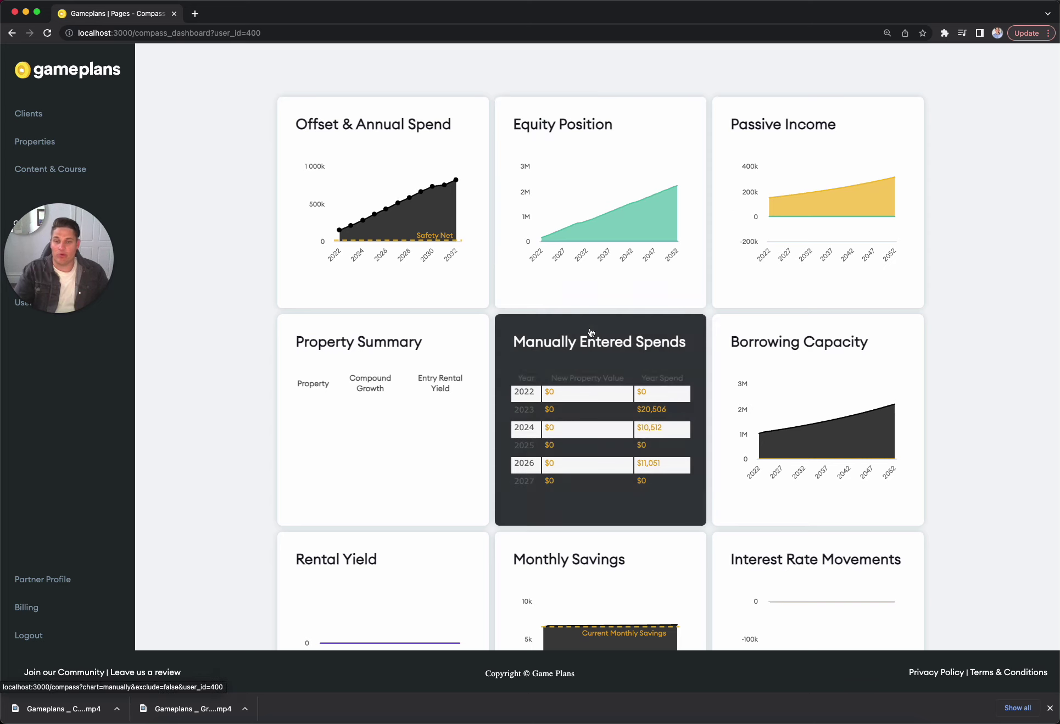
Set the 2022 new purchase value to 700000 with a 90% loan-to-value ratio.
click(551, 392)
click(381, 131)
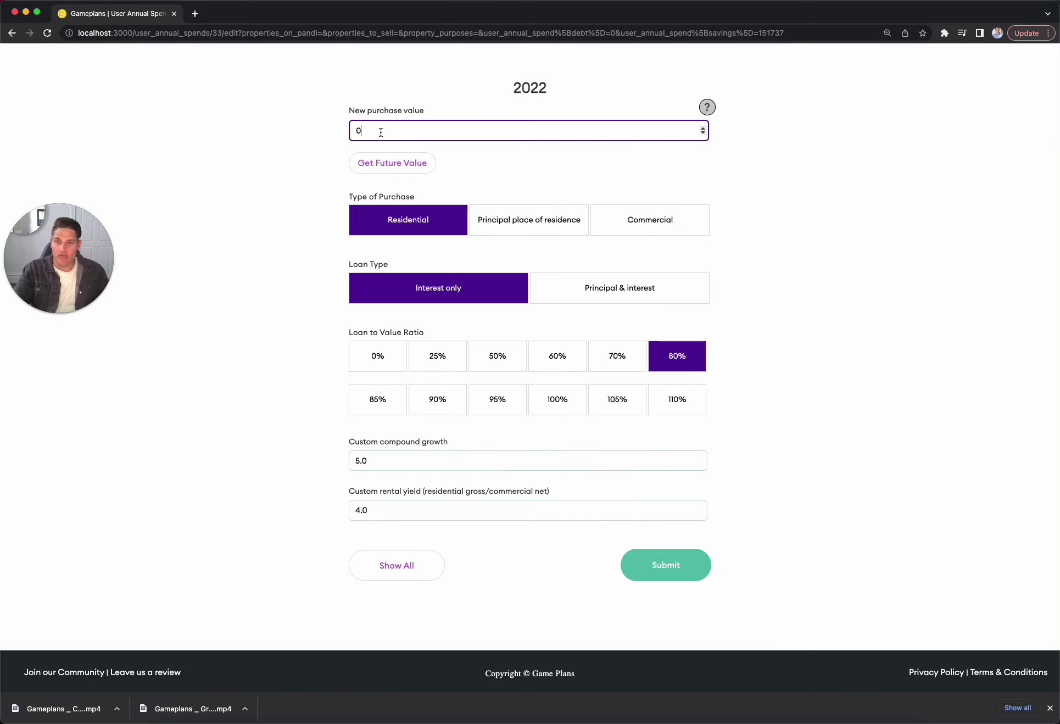
double_click(381, 131)
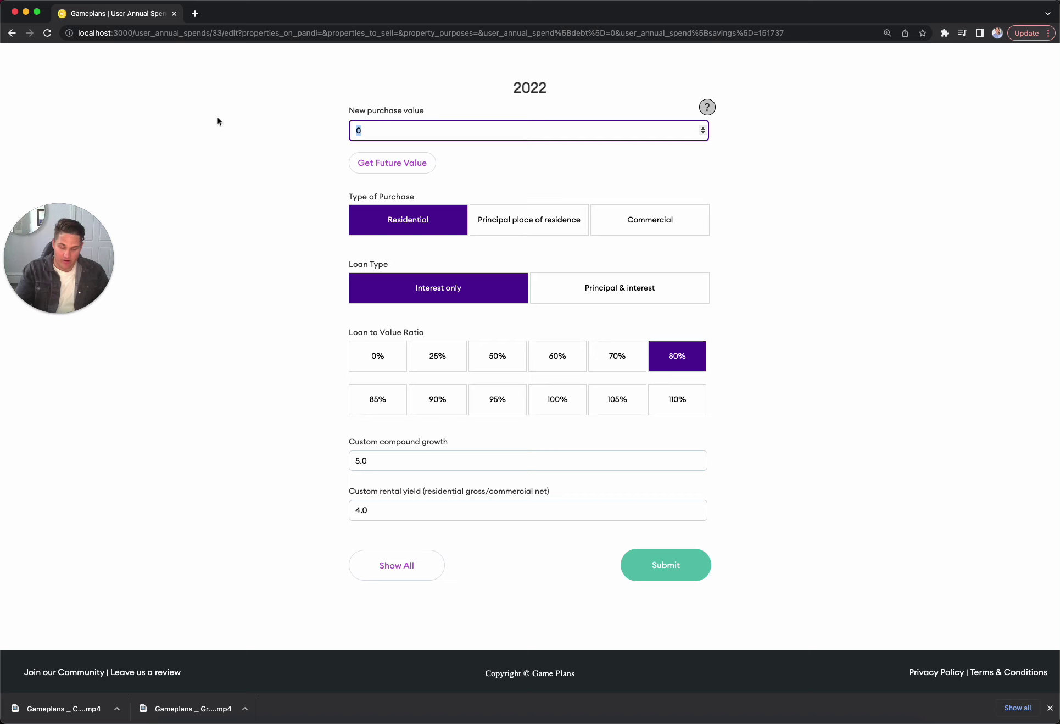
text(70000)
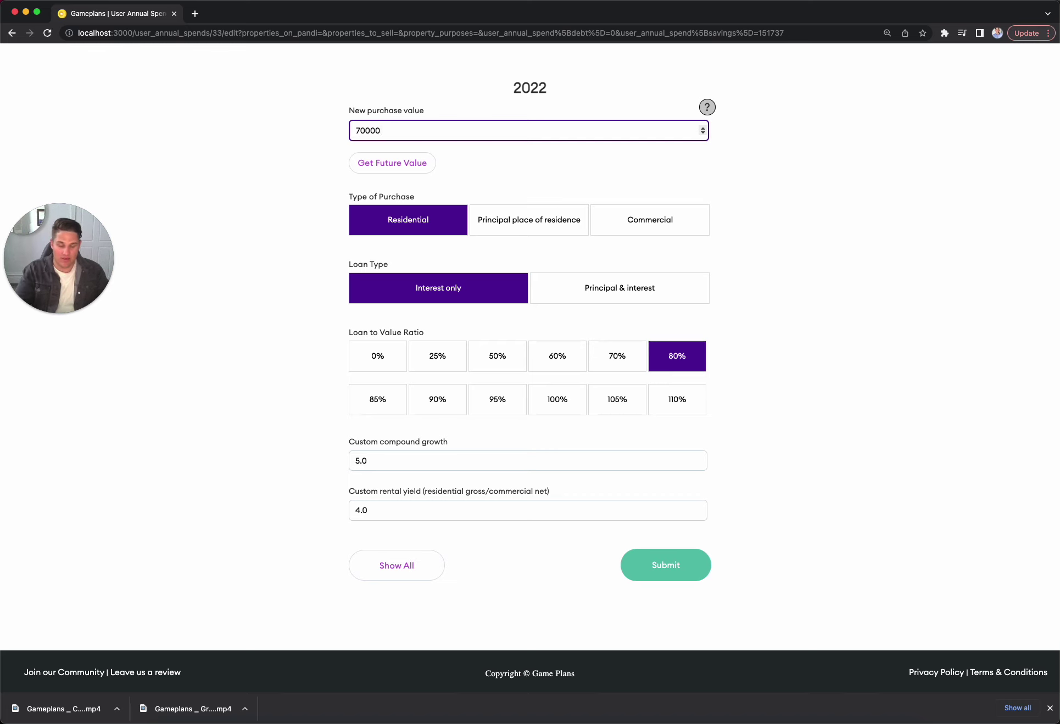
text(0)
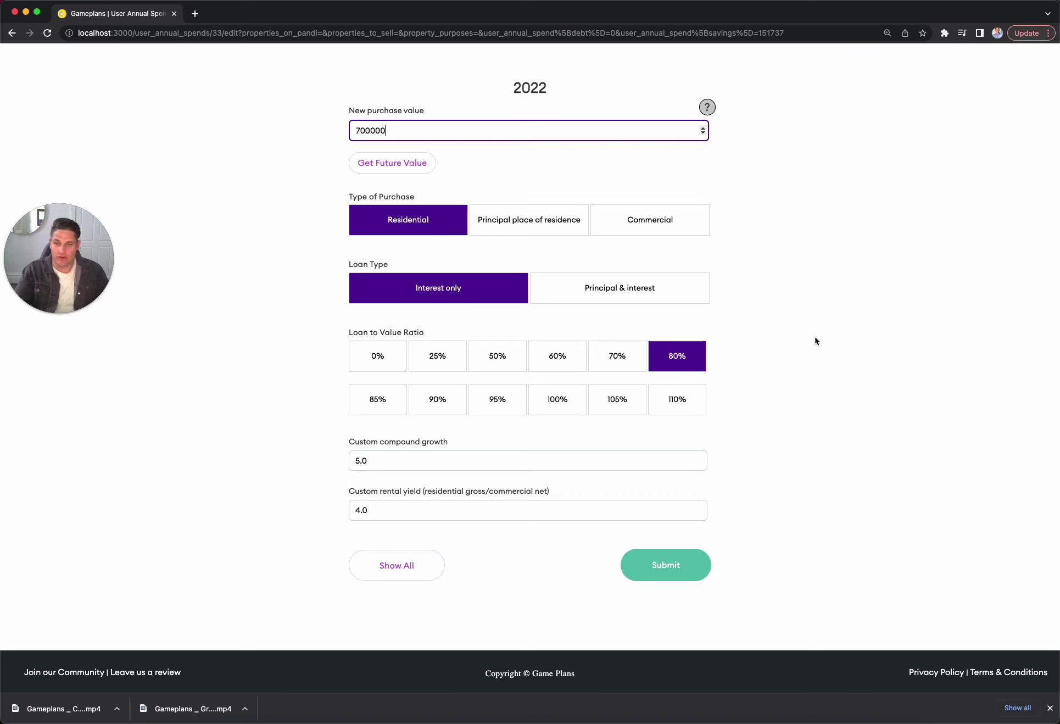
scroll(815, 346, down, 3)
click(448, 254)
Set the 2022 purchase's compound growth to 7 and rental yield to 3.2, then submit.
scroll(481, 281, up, 3)
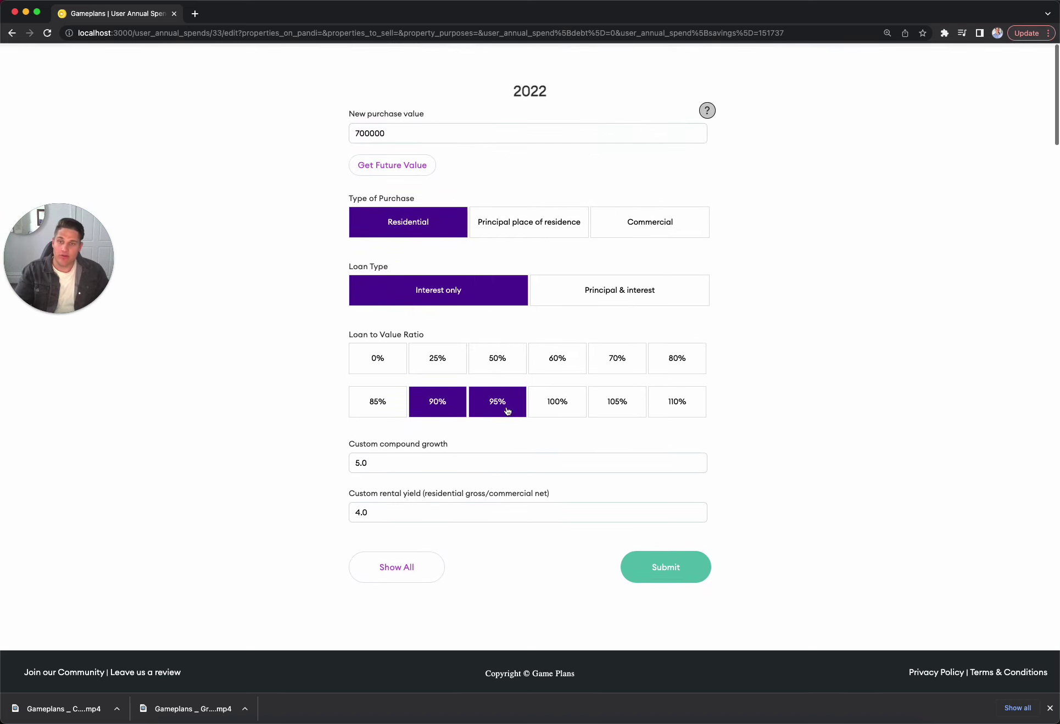
click(428, 458)
key(super+a)
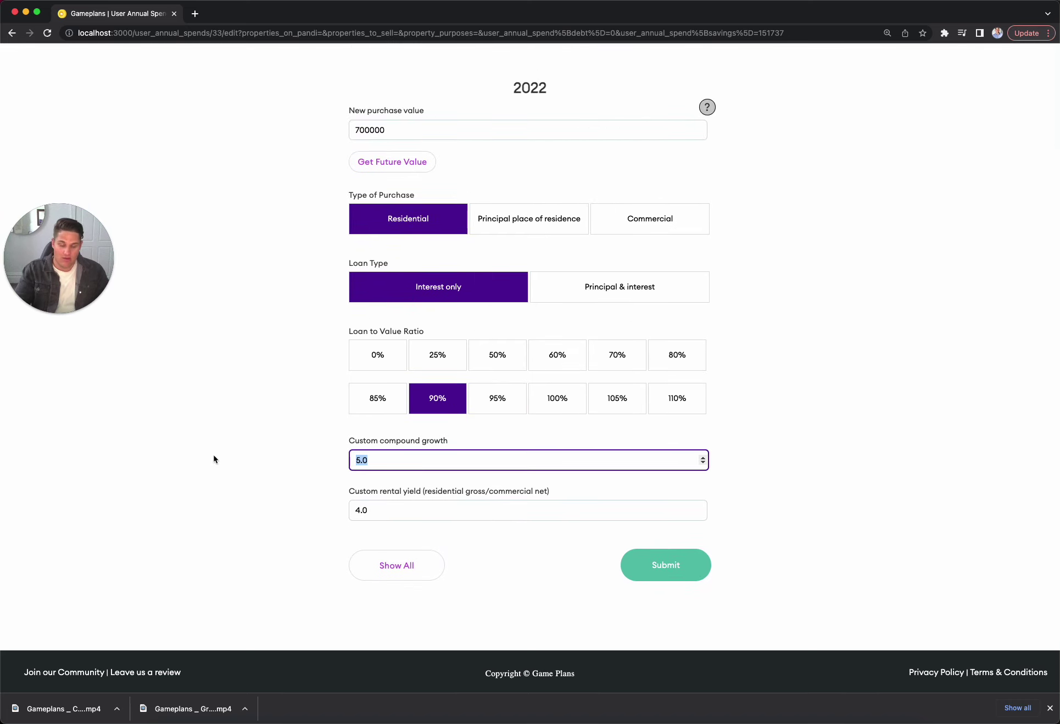
text(7)
click(424, 511)
key(super+a)
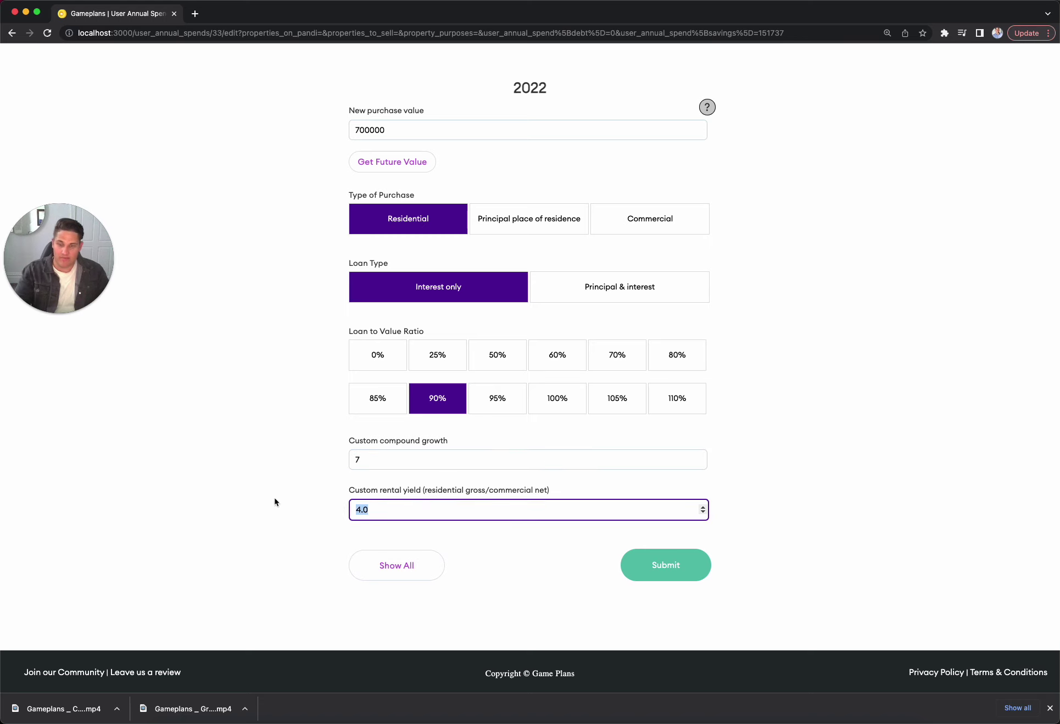
text(3.2)
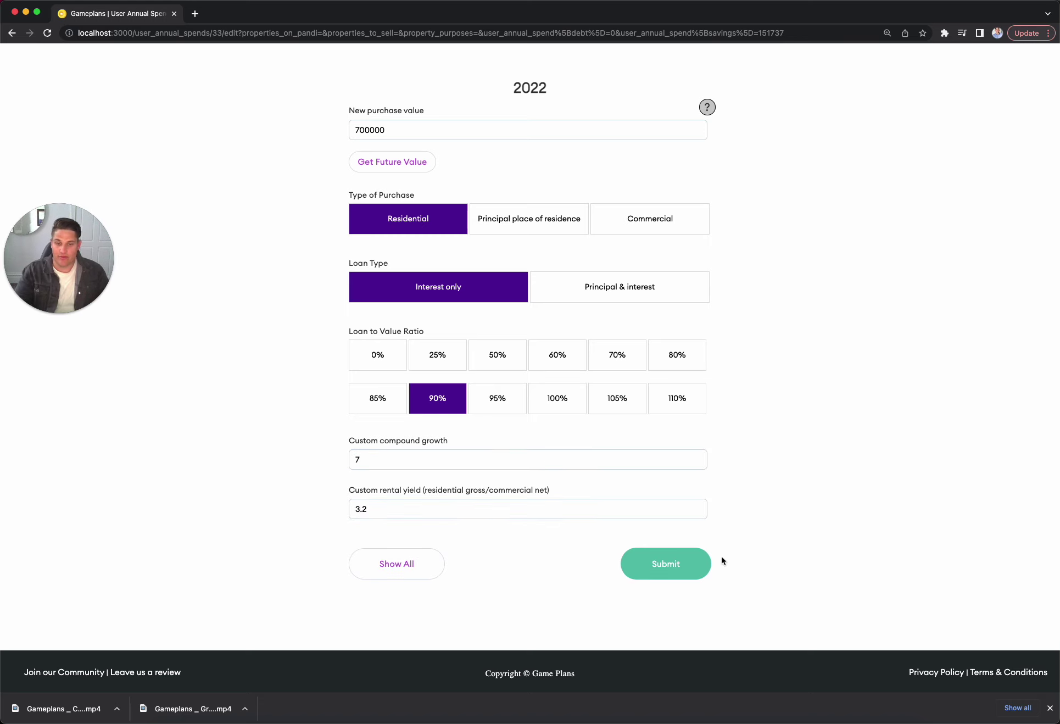
click(701, 565)
Reopen the 2022 purchase entry from Compass and resubmit it unchanged.
click(1037, 63)
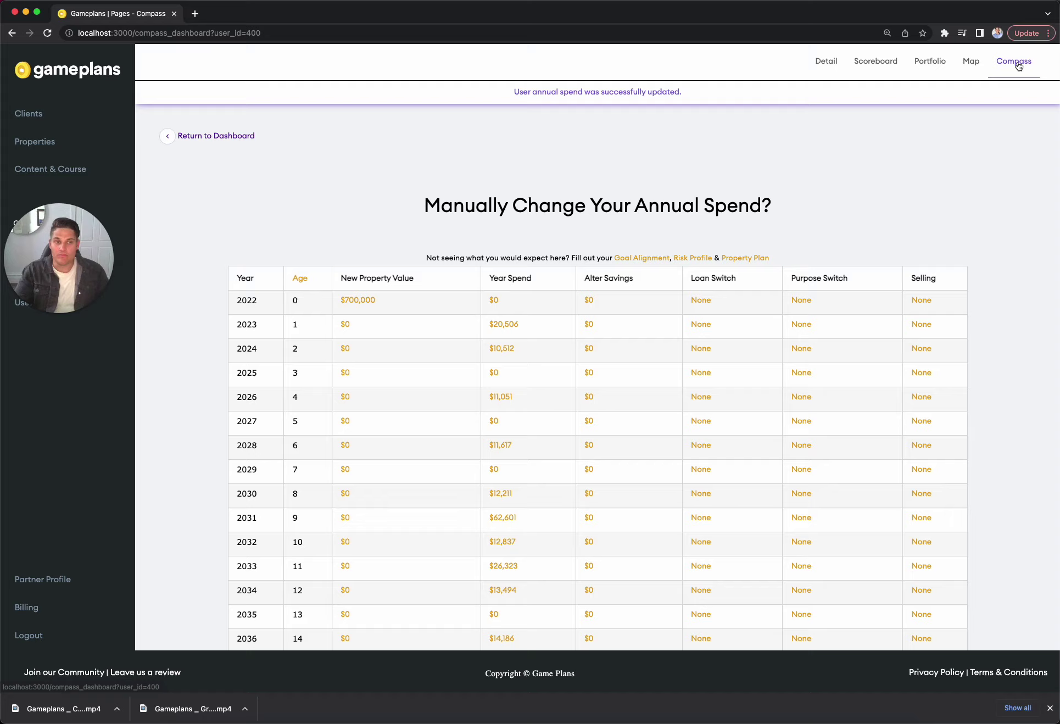
scroll(847, 142, down, 10)
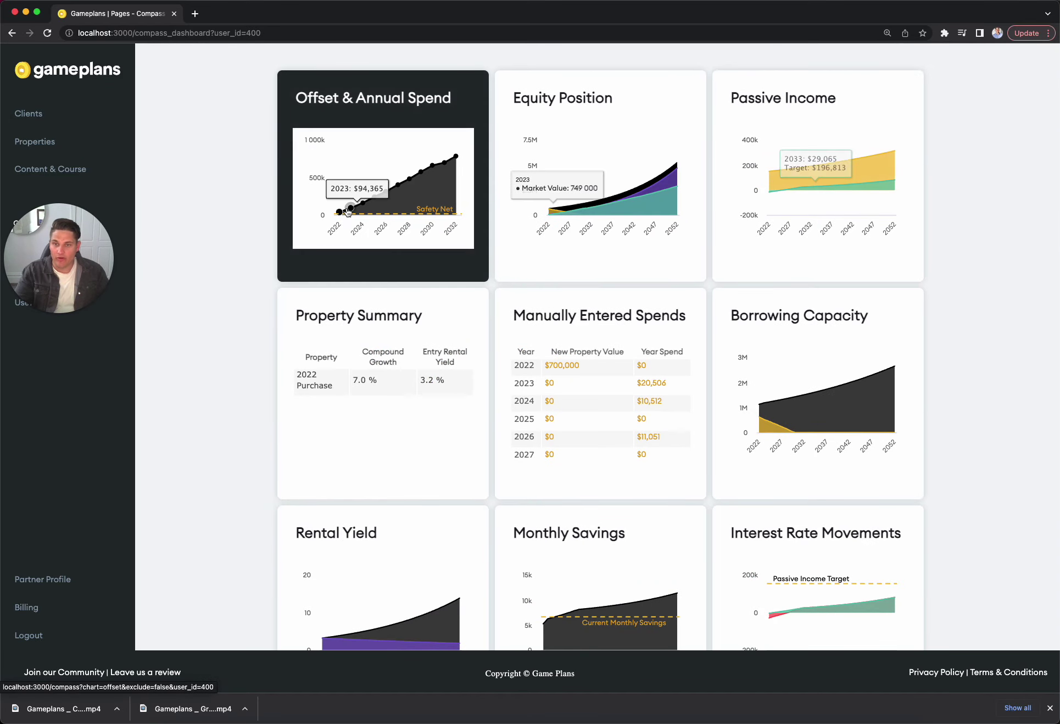
mouse_move(340, 214)
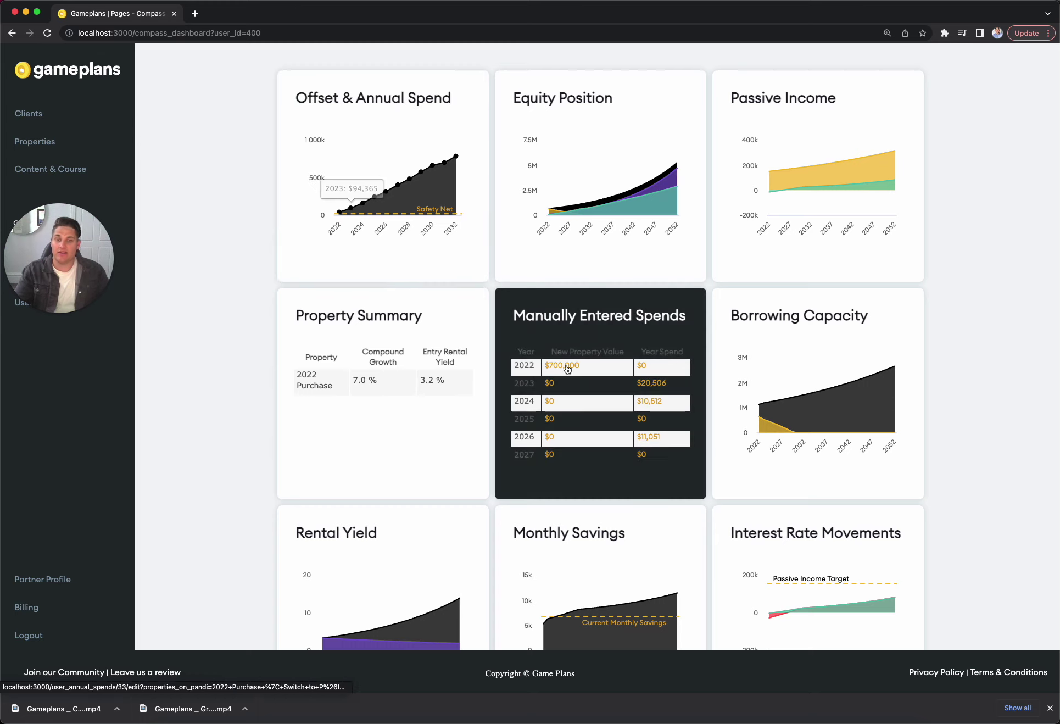
click(604, 324)
click(666, 563)
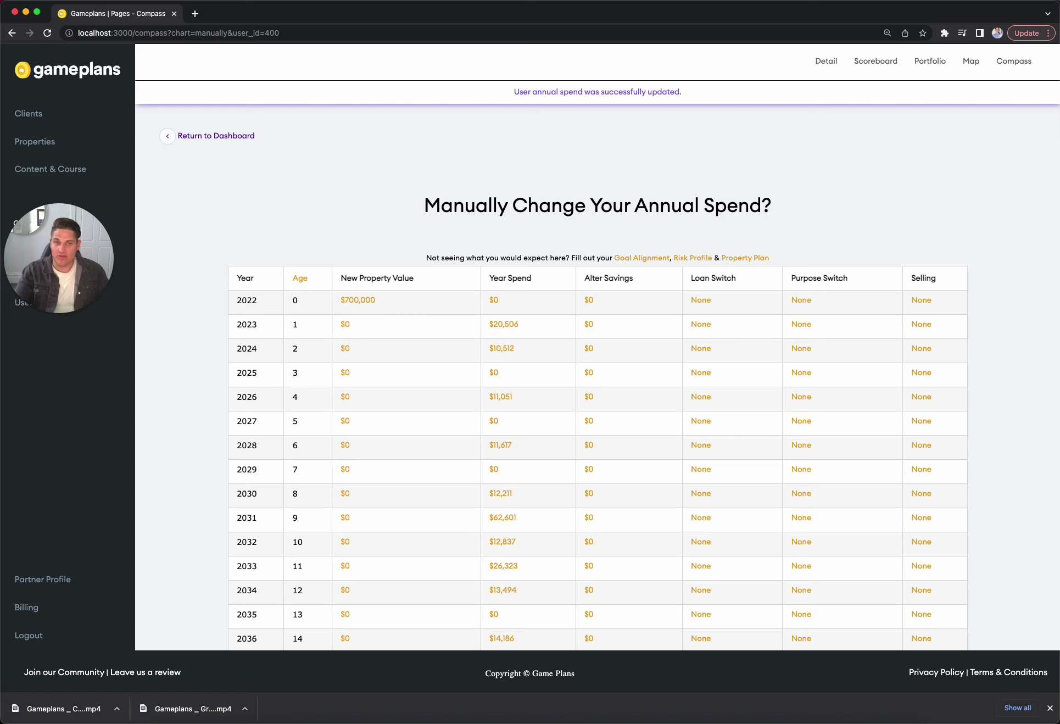
Correct the 2022 purchase's loan-to-value ratio from 80% to 90% and save it.
click(1014, 61)
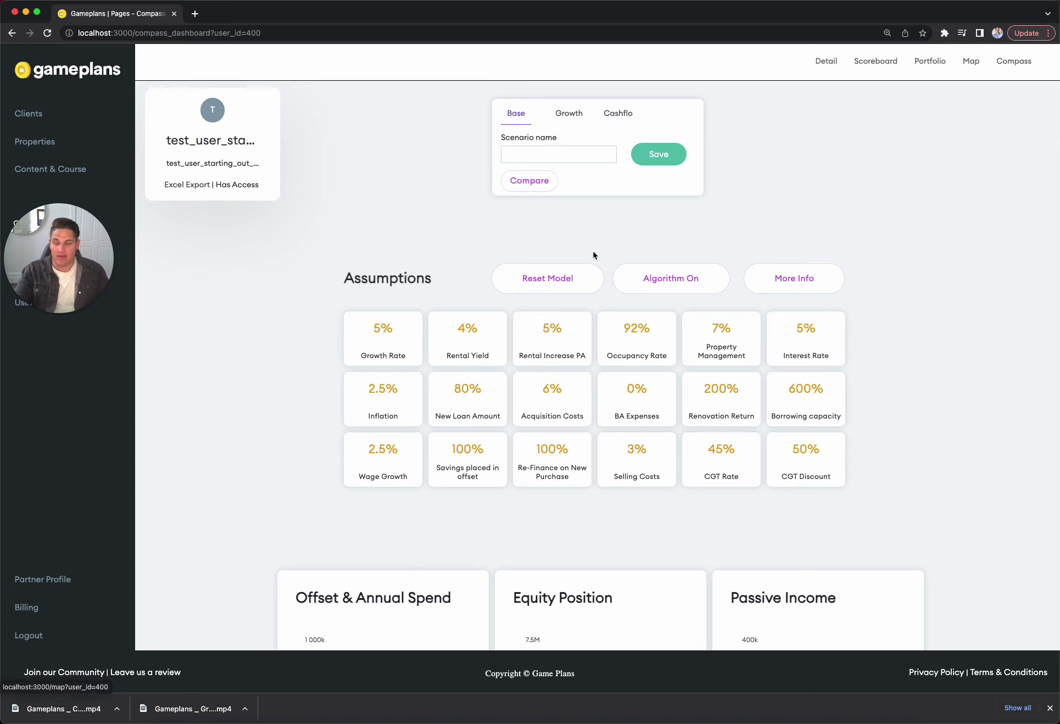
scroll(398, 456, down, 5)
mouse_move(339, 413)
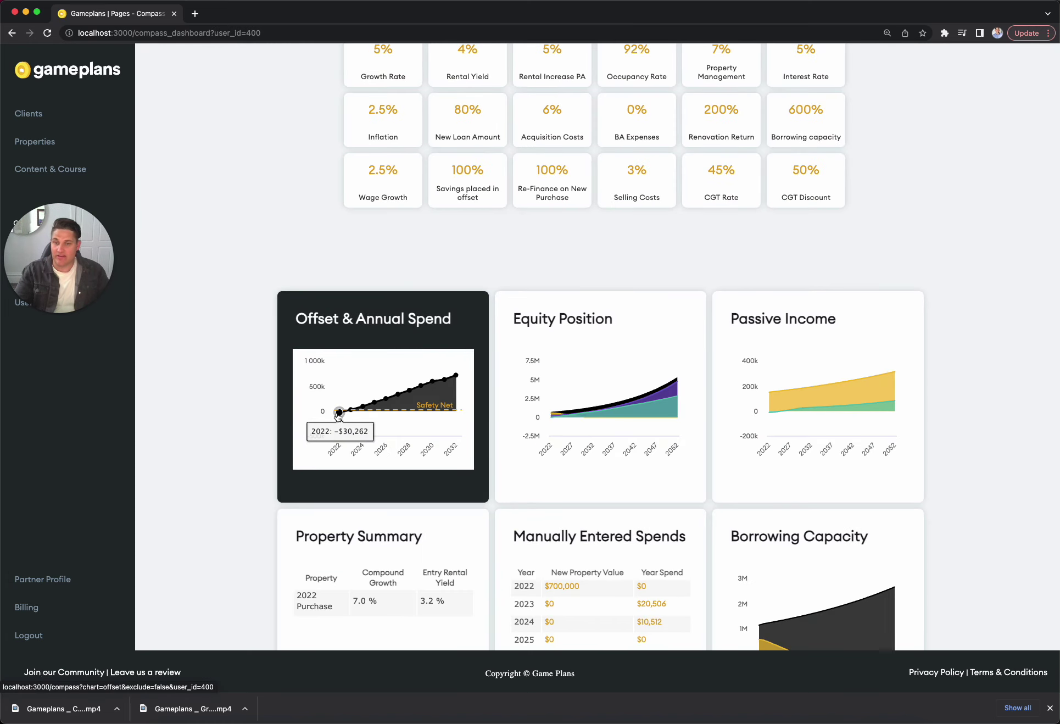
scroll(700, 451, down, 3)
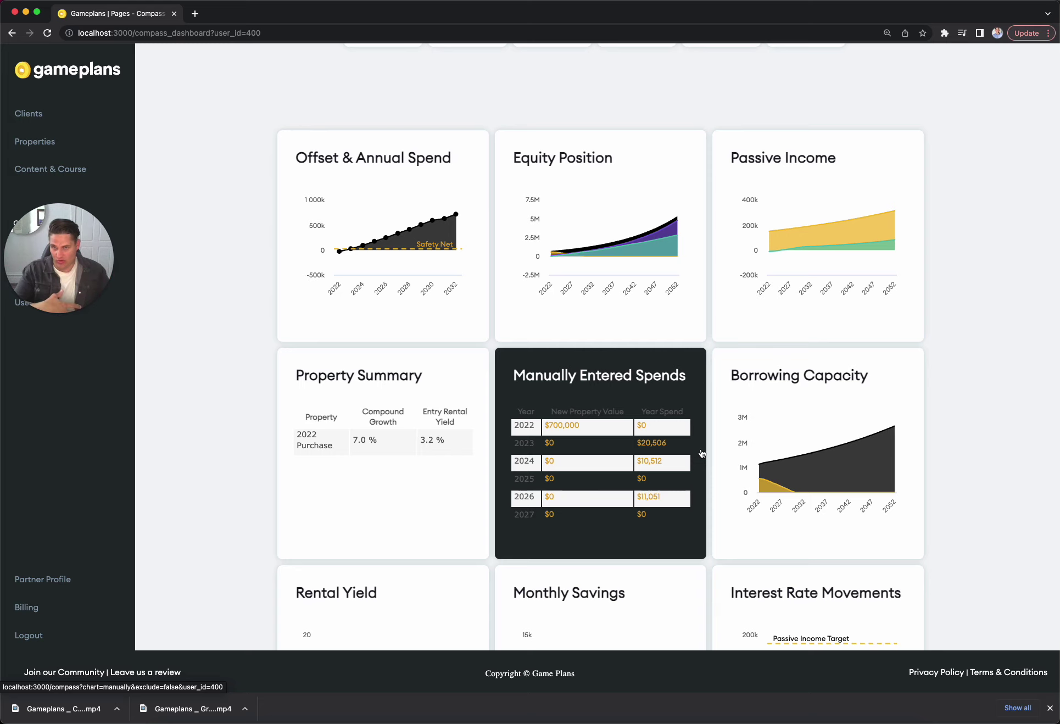
click(609, 432)
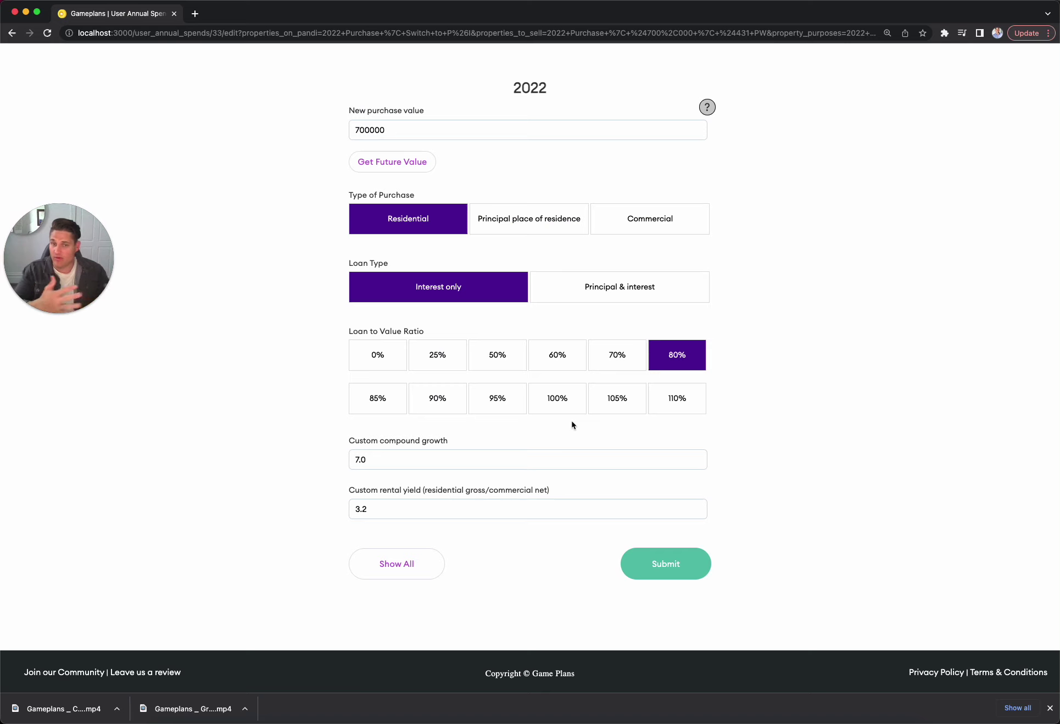
click(465, 412)
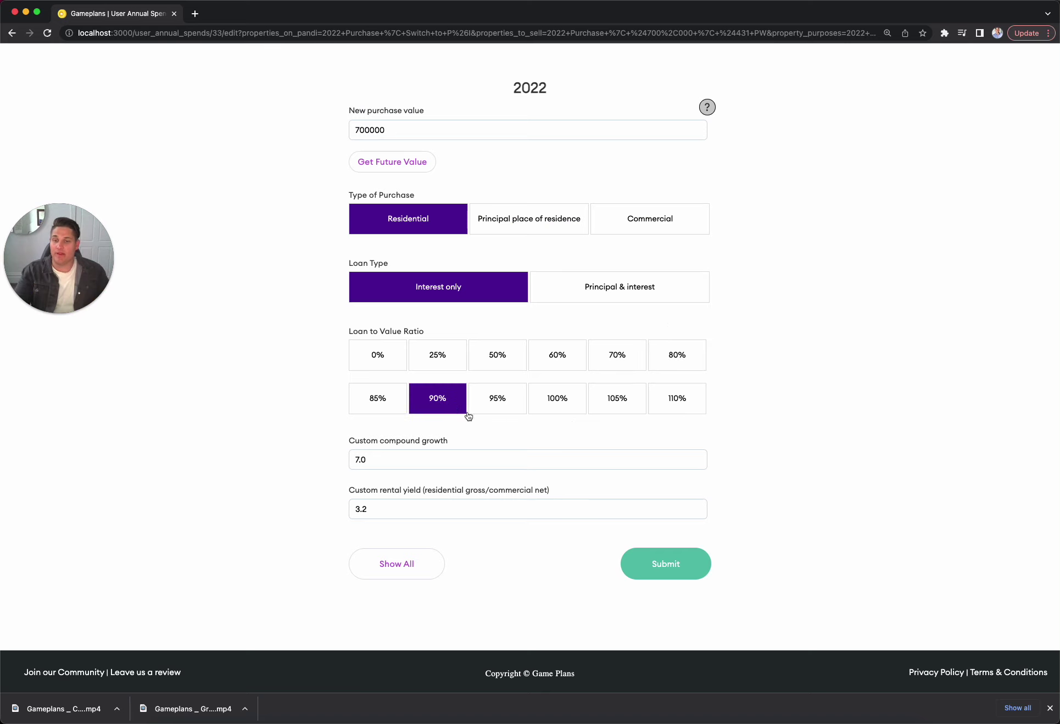
click(686, 567)
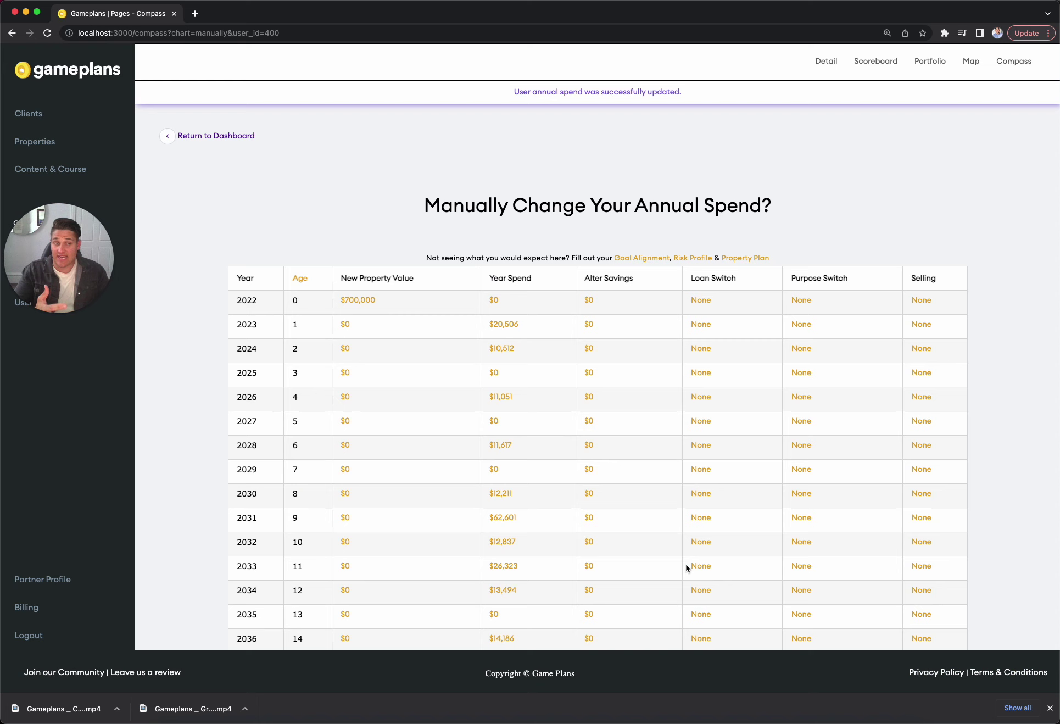
Review the Equity Position chart, then open the Passive Income projection chart.
click(1015, 62)
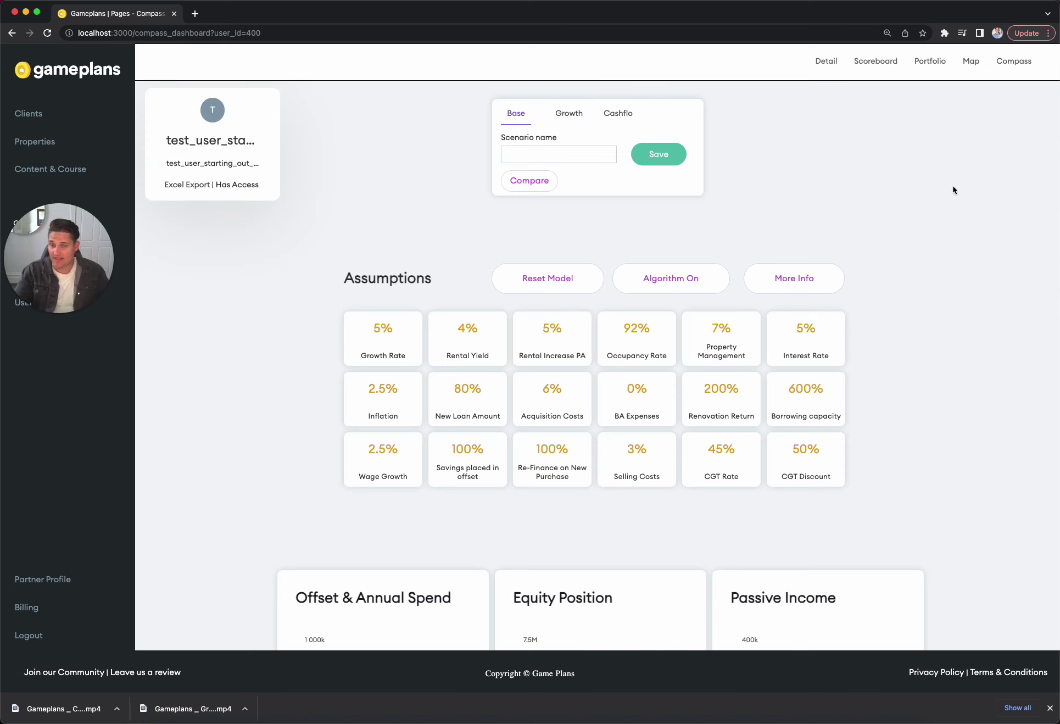
scroll(952, 190, down, 7)
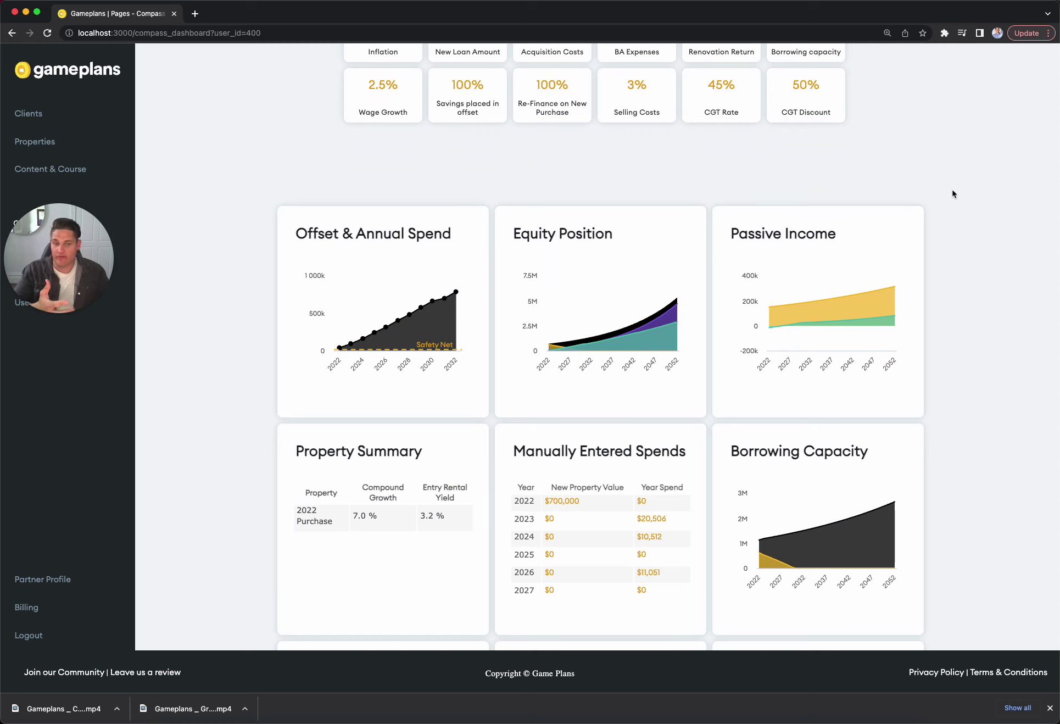
click(648, 239)
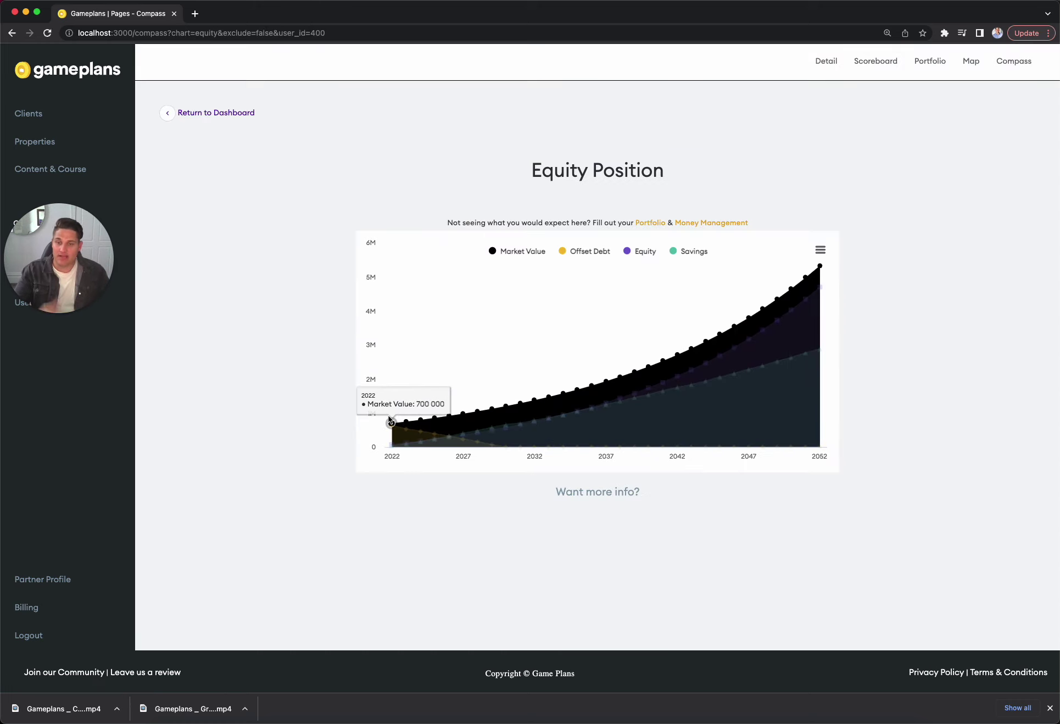
mouse_move(818, 267)
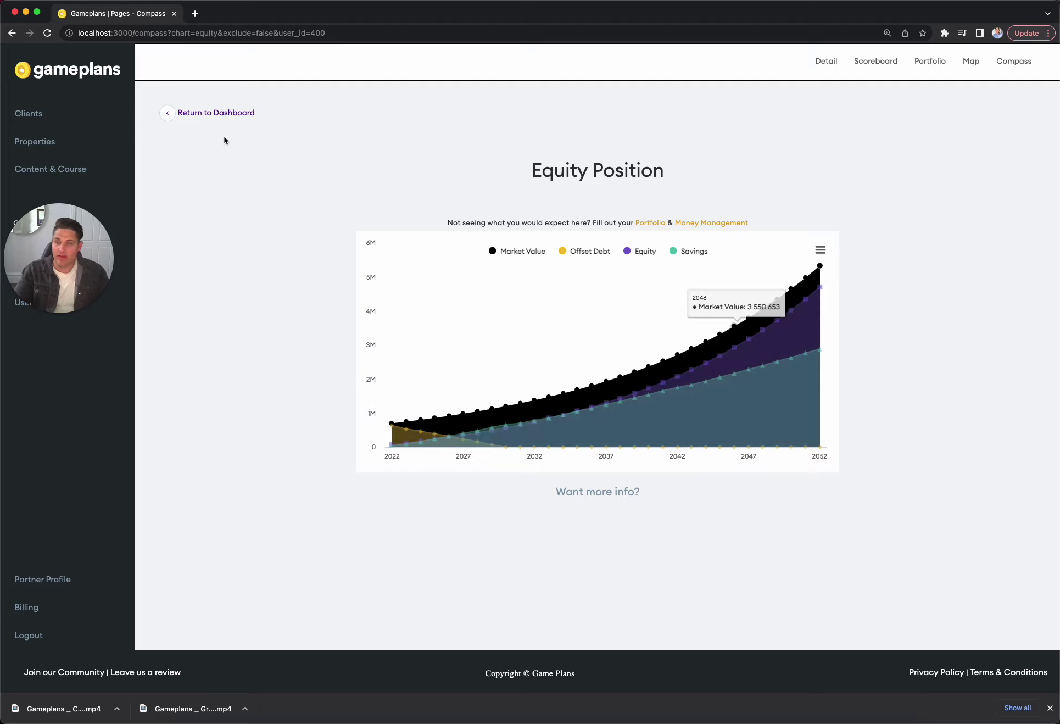
click(229, 114)
scroll(883, 345, down, 8)
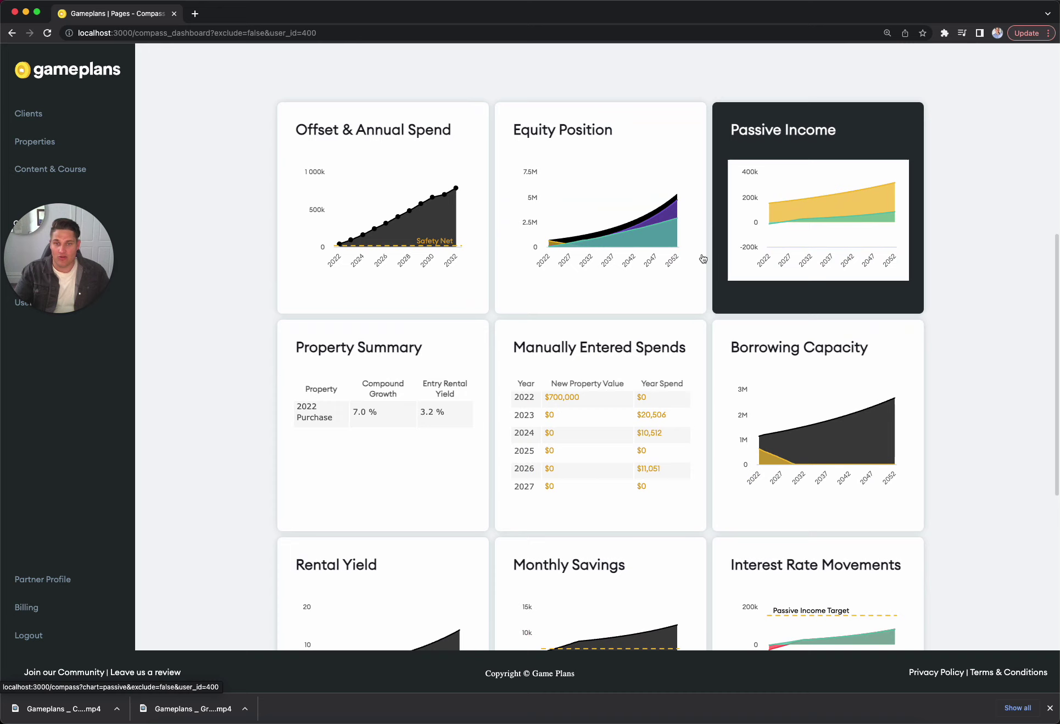
click(822, 269)
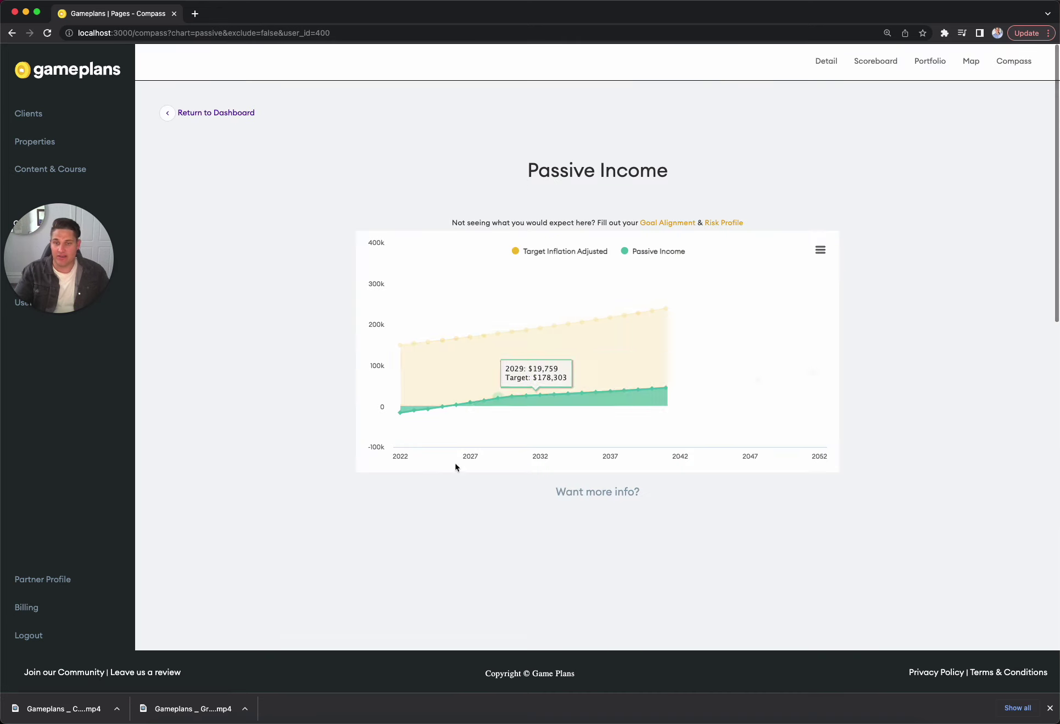
Set the Interest Rate assumption to 5.5% and view the updated Passive Income chart.
click(218, 114)
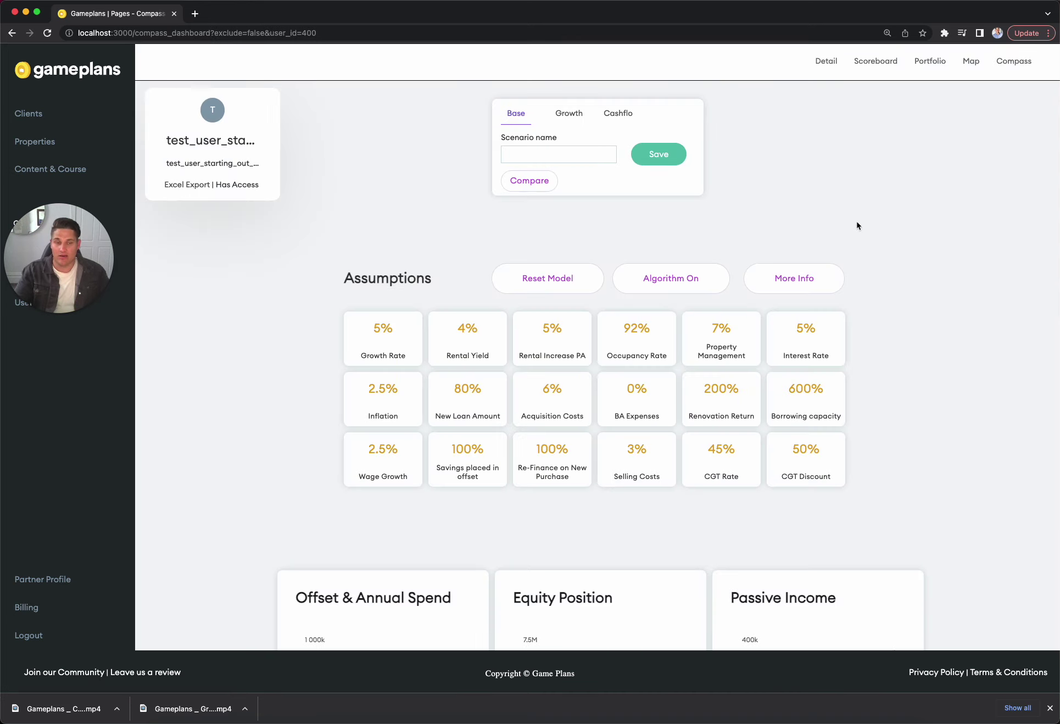
click(810, 329)
click(593, 231)
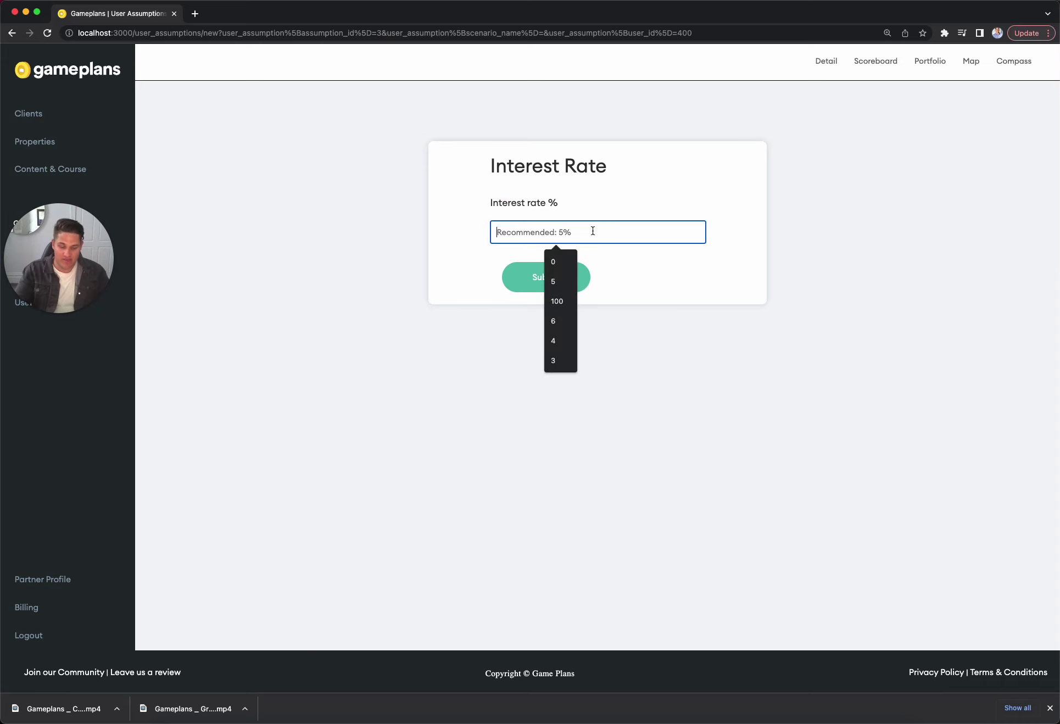
text(5.5)
key(Return)
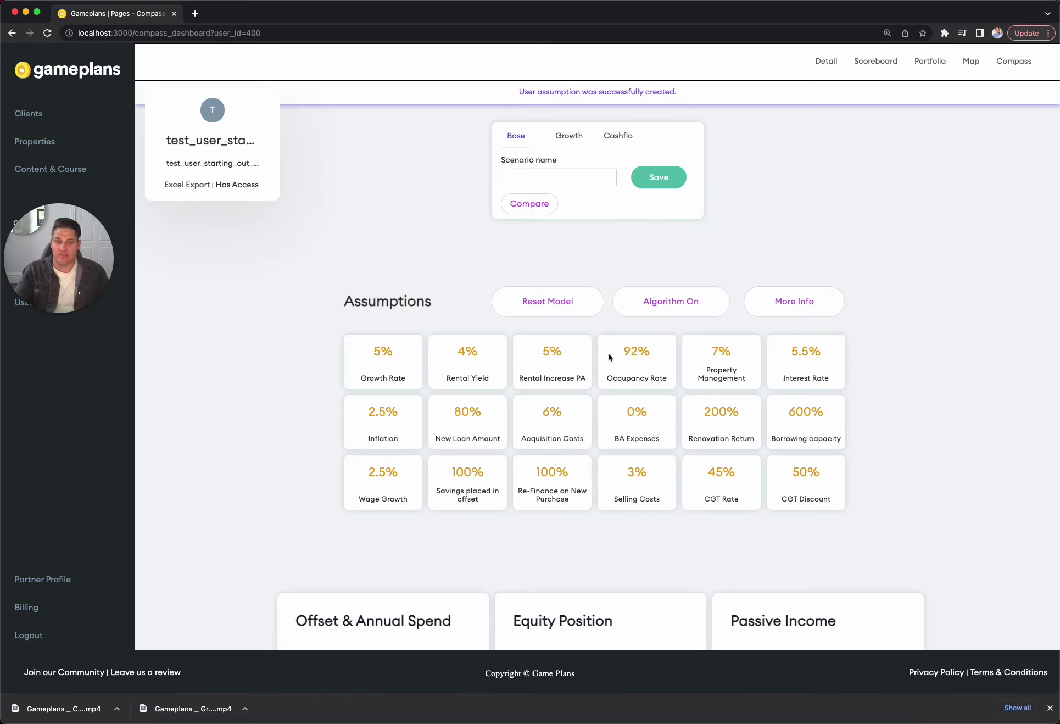
scroll(1000, 408, down, 4)
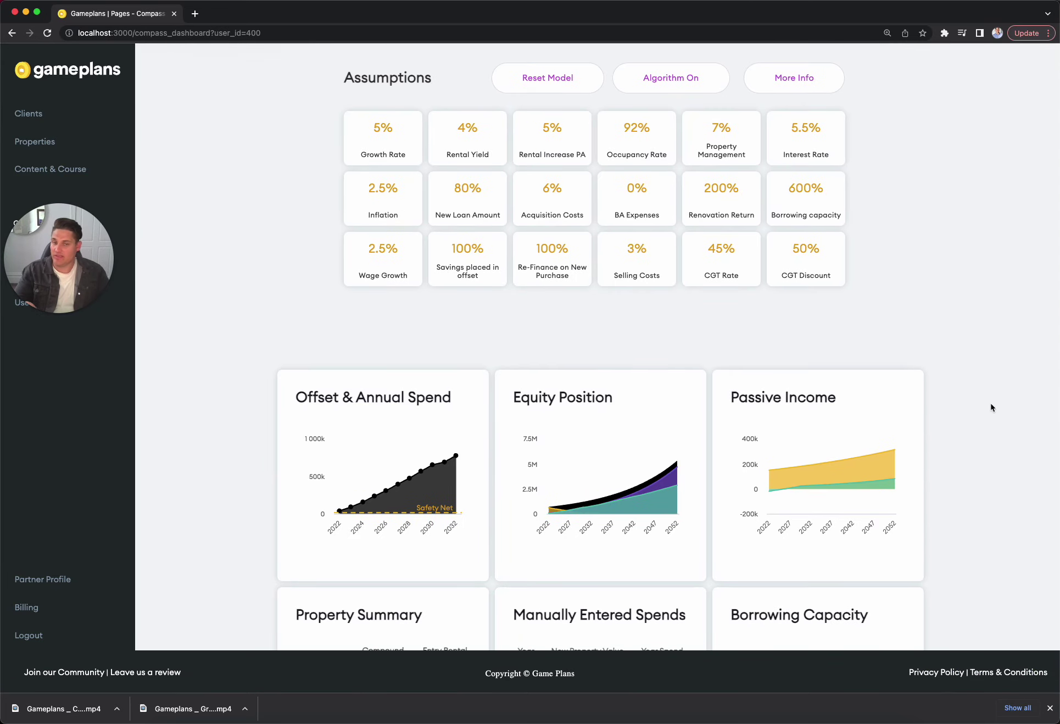
click(887, 399)
mouse_move(400, 421)
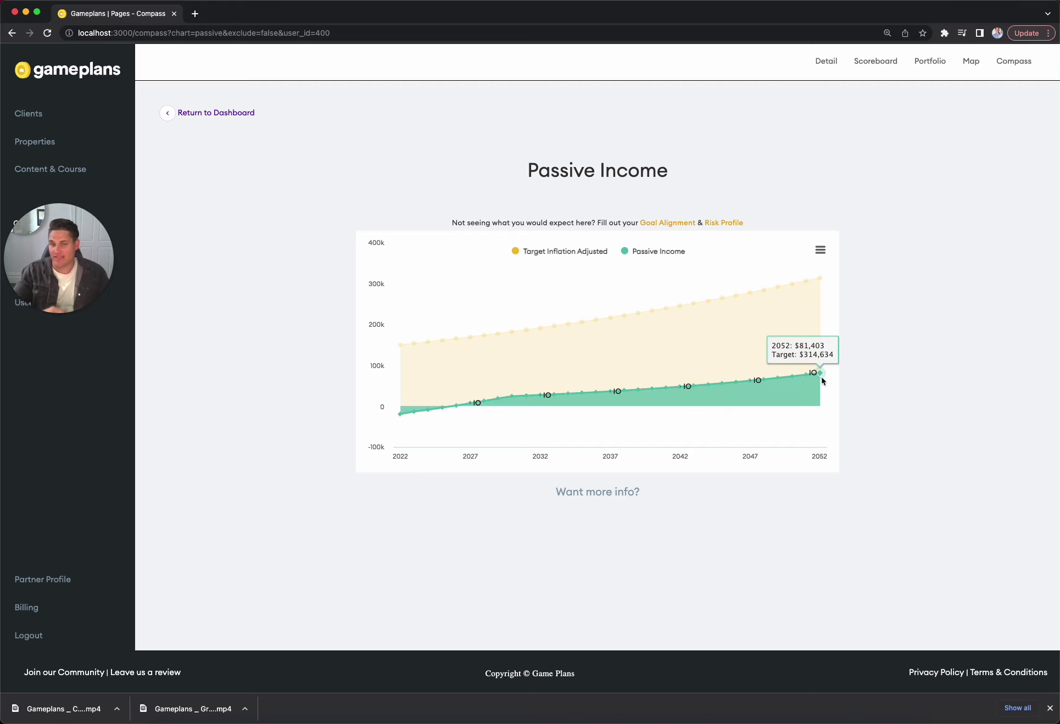
Open the 2024 purchase form and enter a new purchase value of 600000.
click(214, 113)
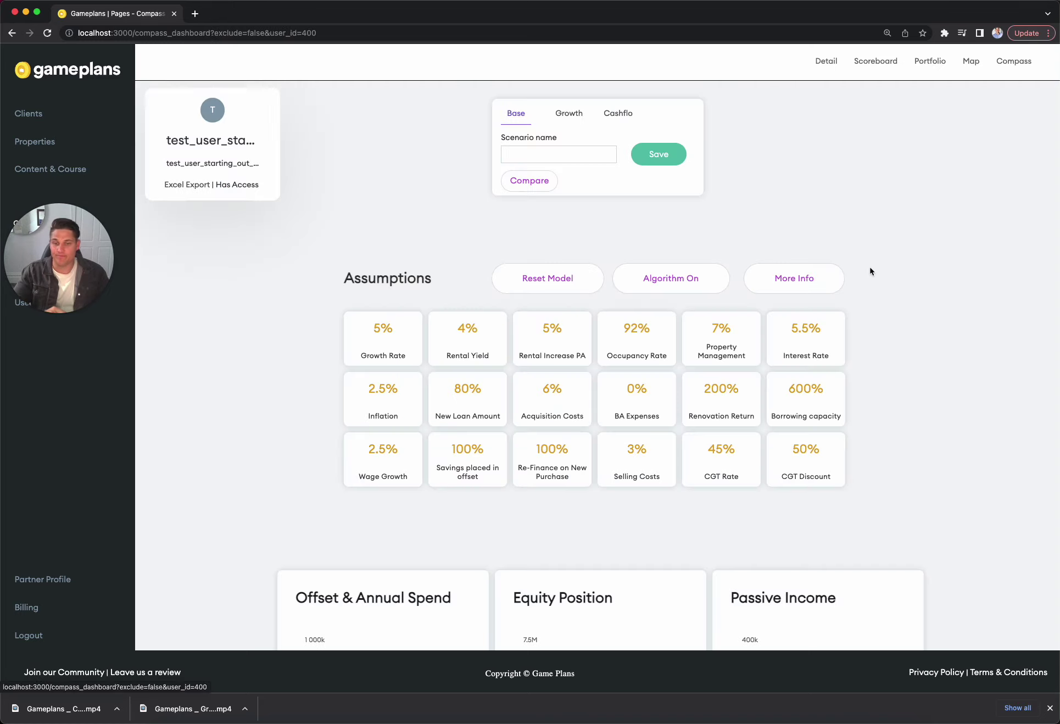
scroll(870, 271, down, 8)
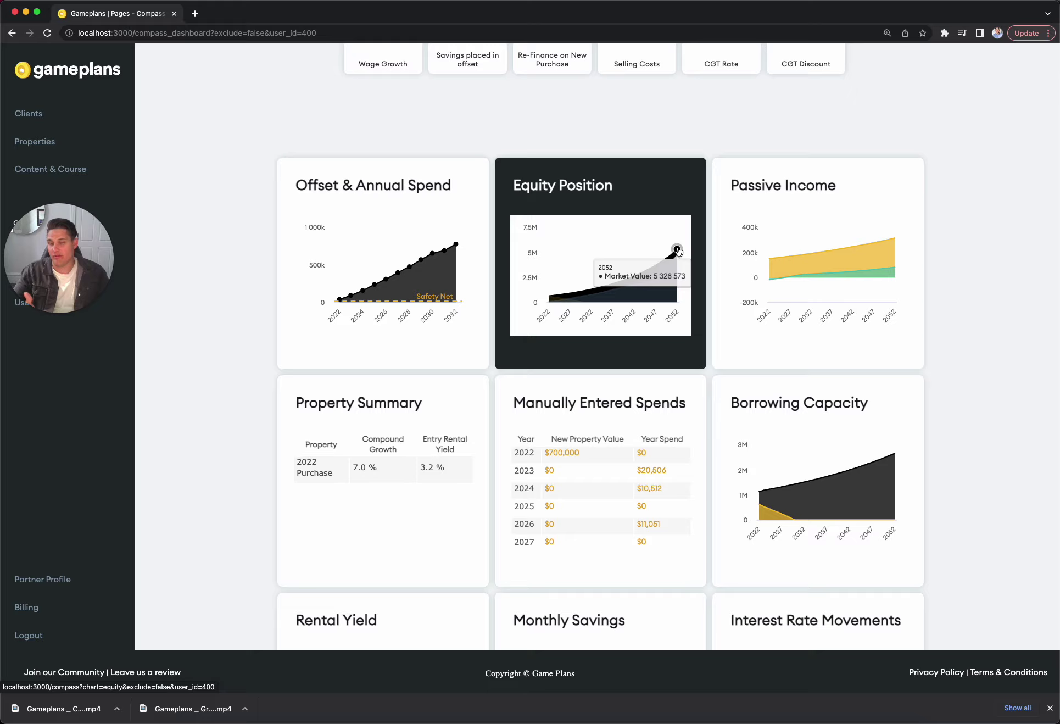
scroll(681, 248, down, 3)
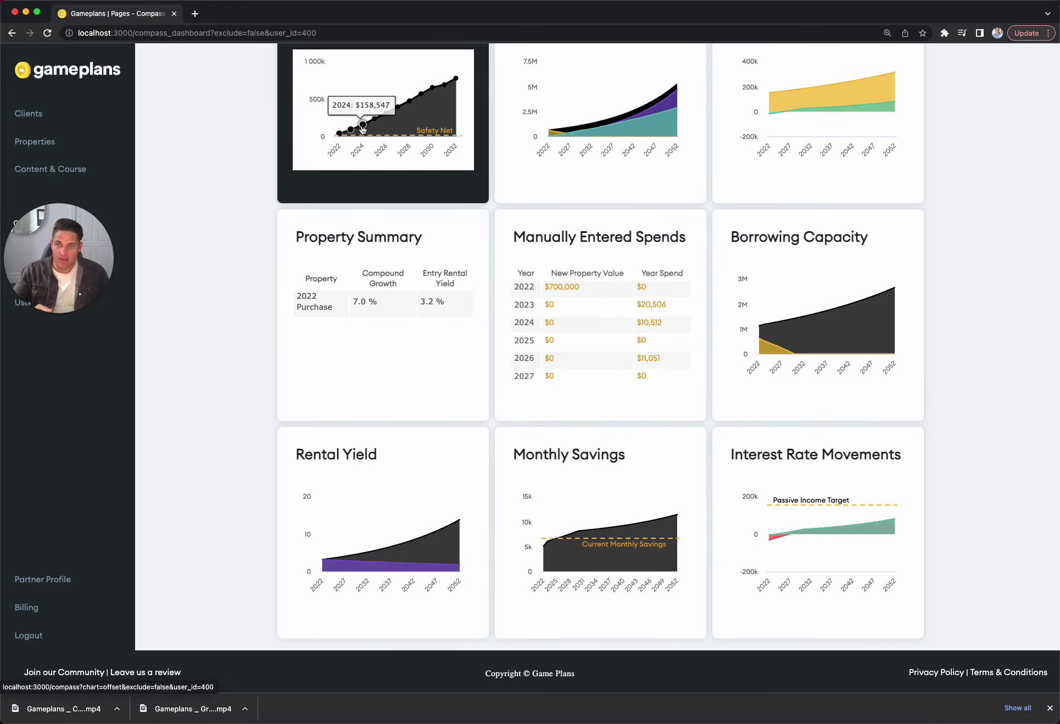
click(547, 325)
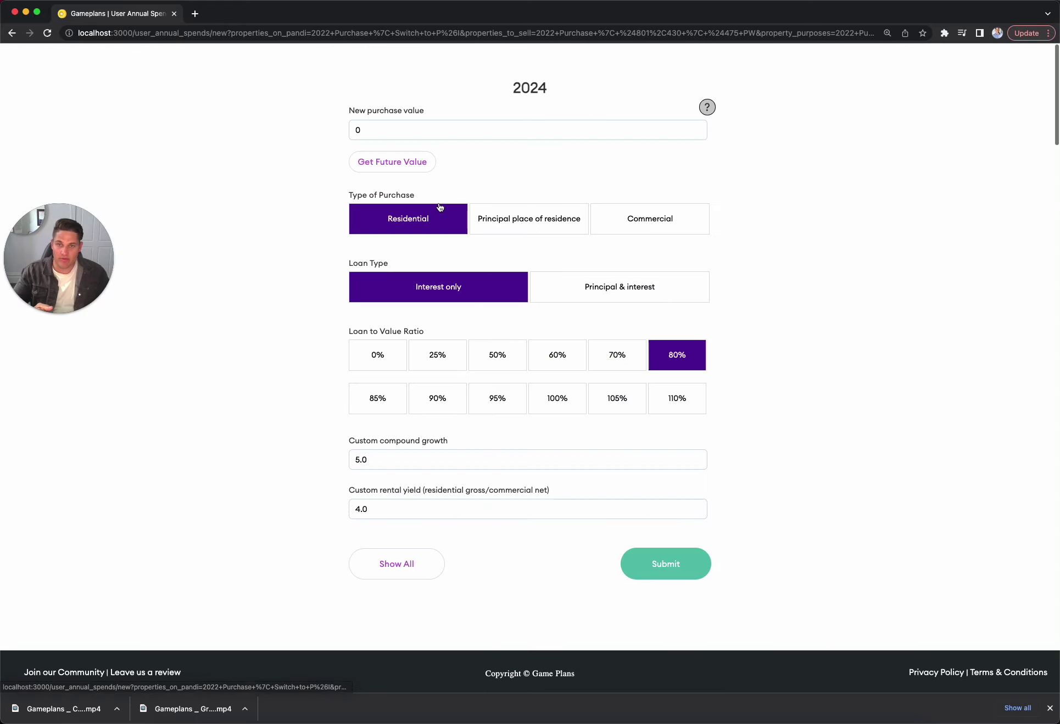
click(410, 132)
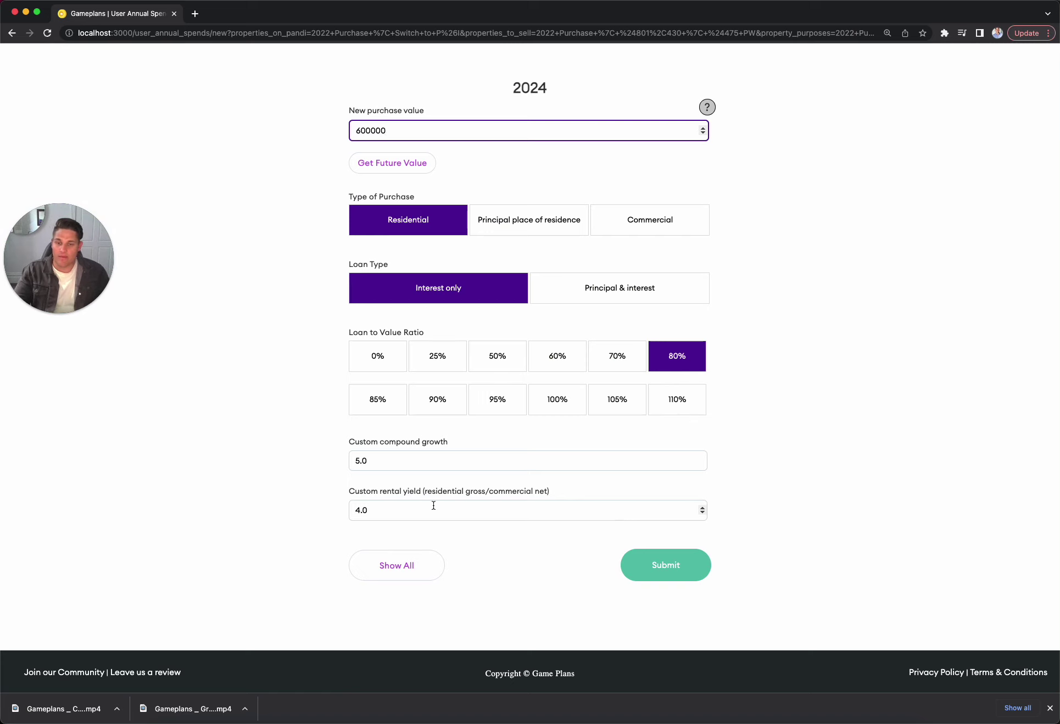
Set the 2024 purchase's rental yield to 4.5 and compound growth to 6.
click(415, 515)
key(BackSpace)
text(5)
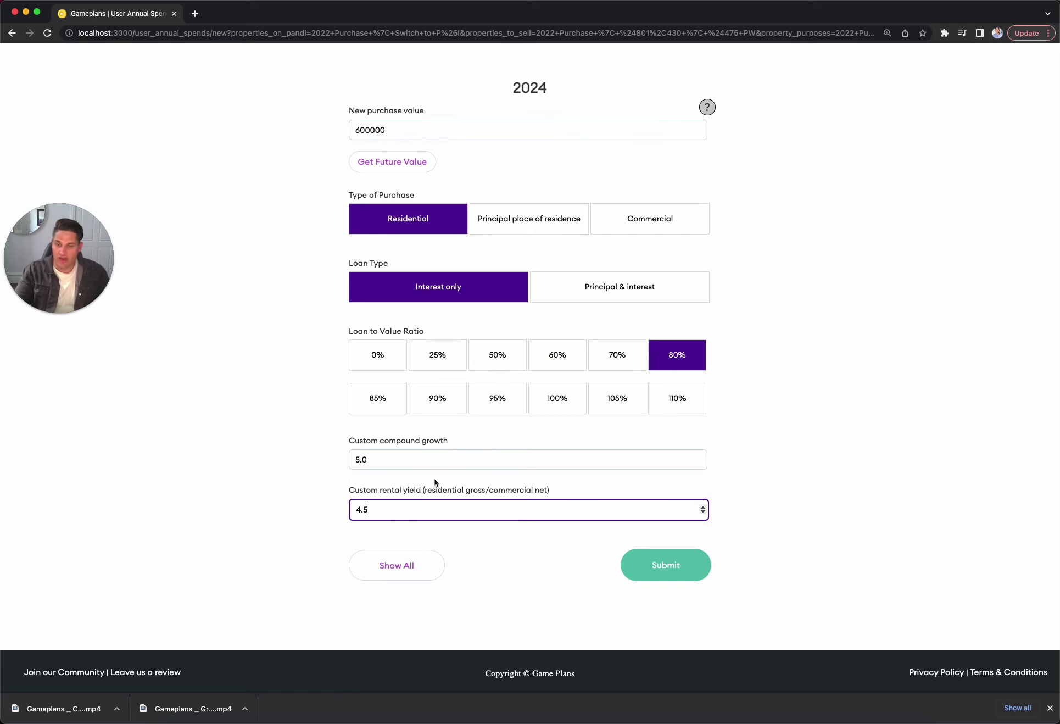
key(shift+Tab)
text(6)
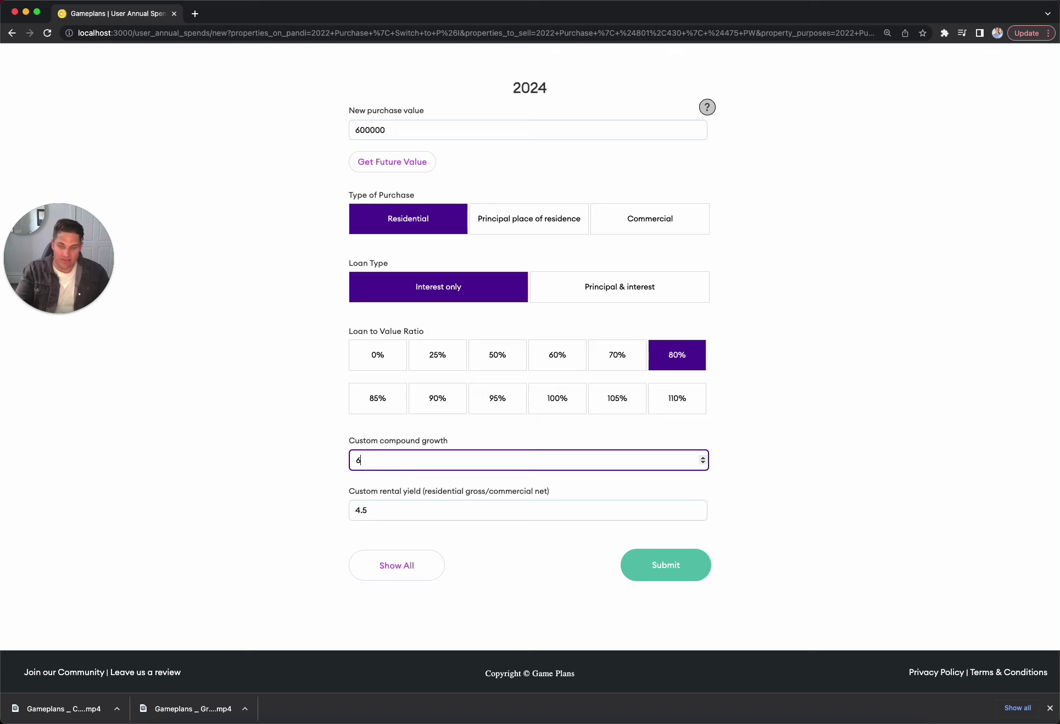
click(891, 458)
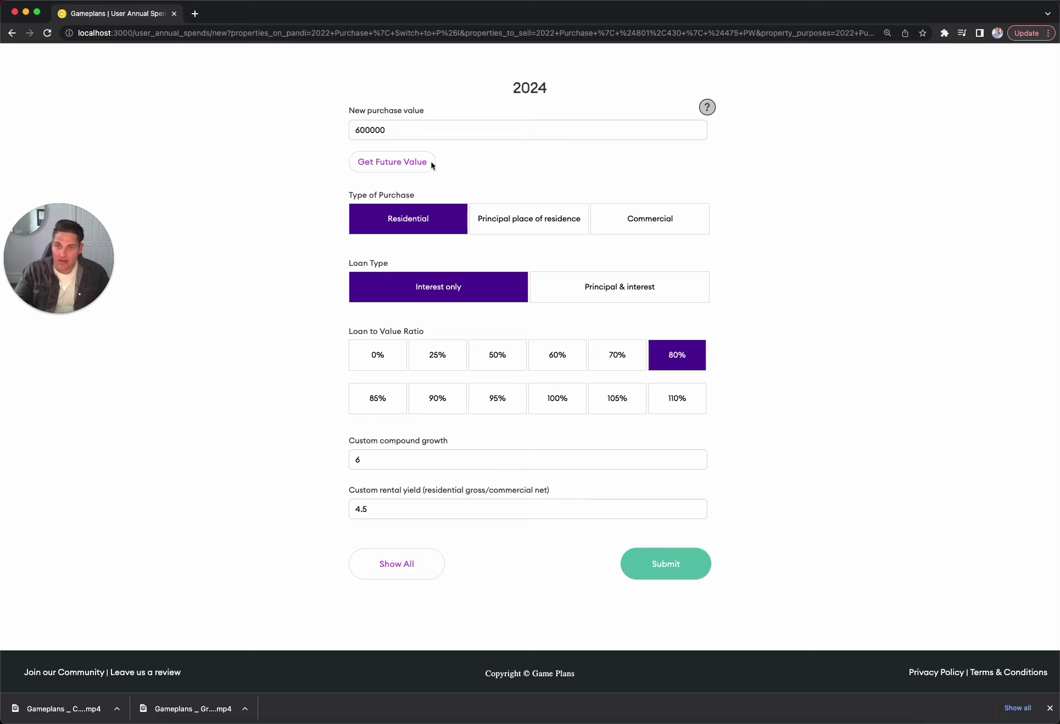
Inflate the price to its 2024 future value of $662,000 and save the purchase.
click(407, 162)
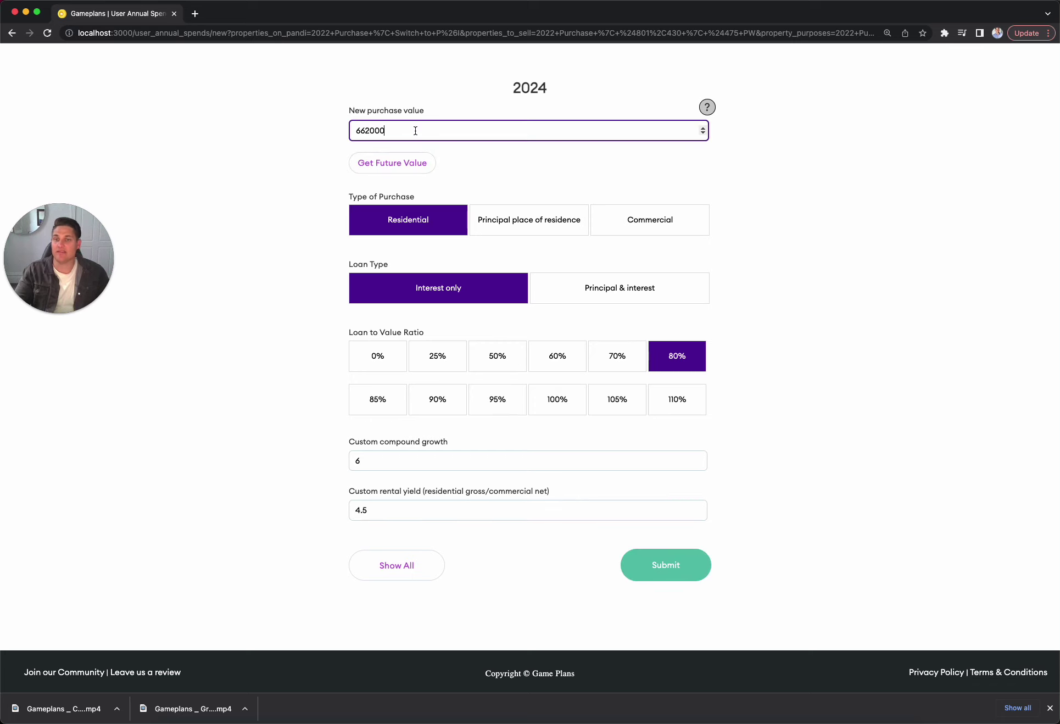
drag(414, 130, 316, 133)
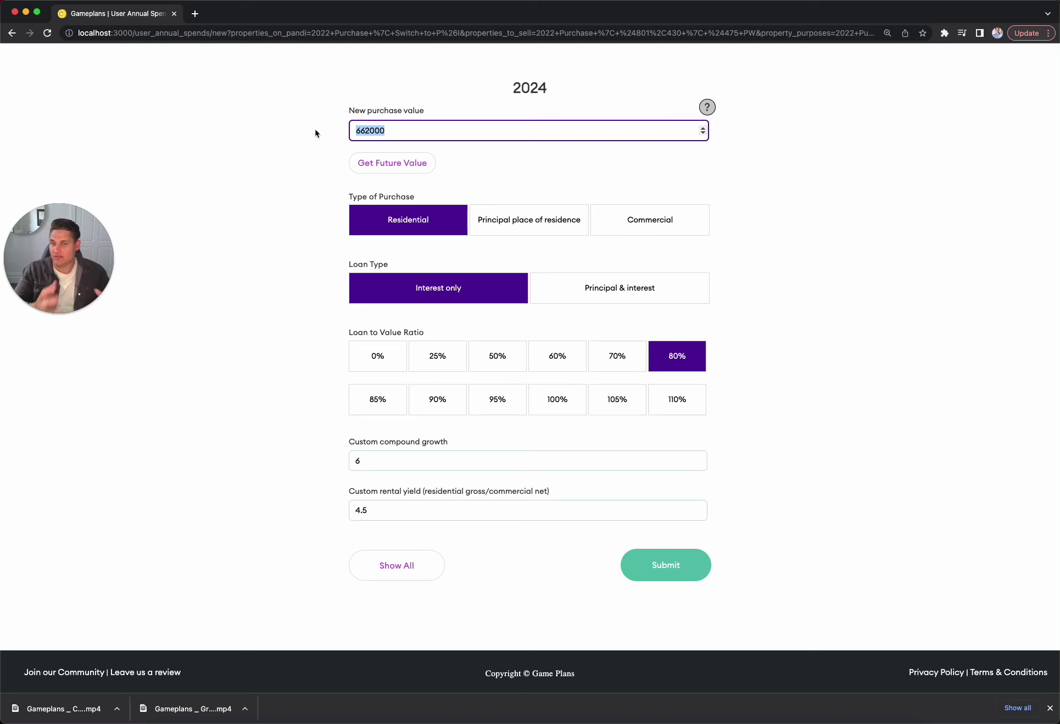
click(708, 573)
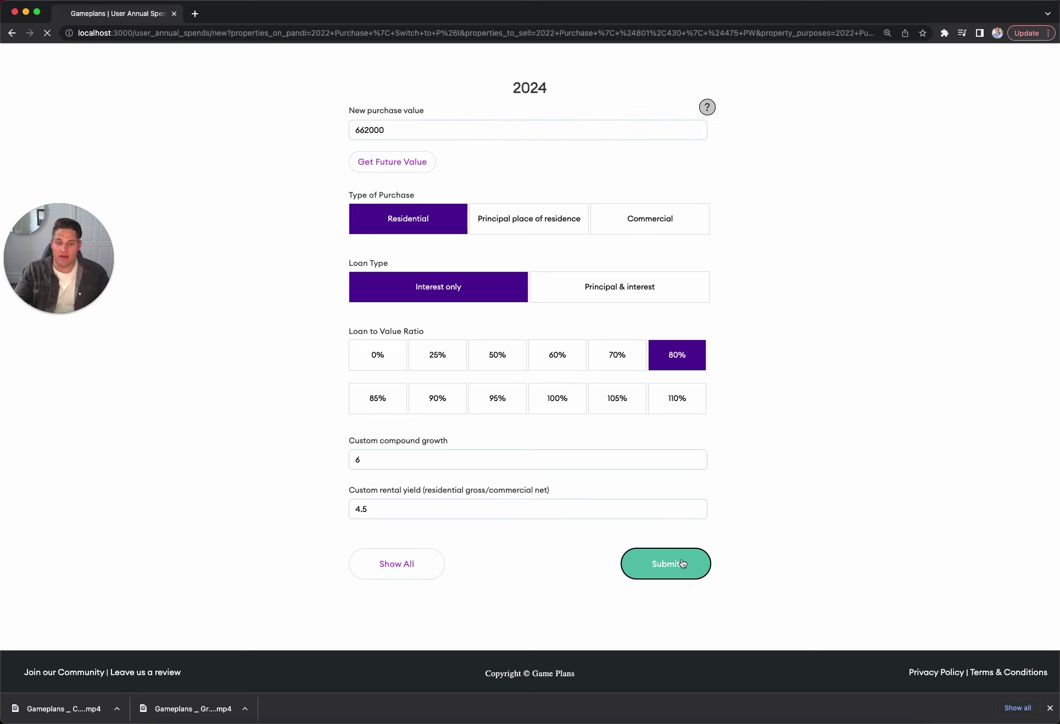
Switch the 2024 purchase to a 90% loan-to-value ratio and submit it.
click(1029, 62)
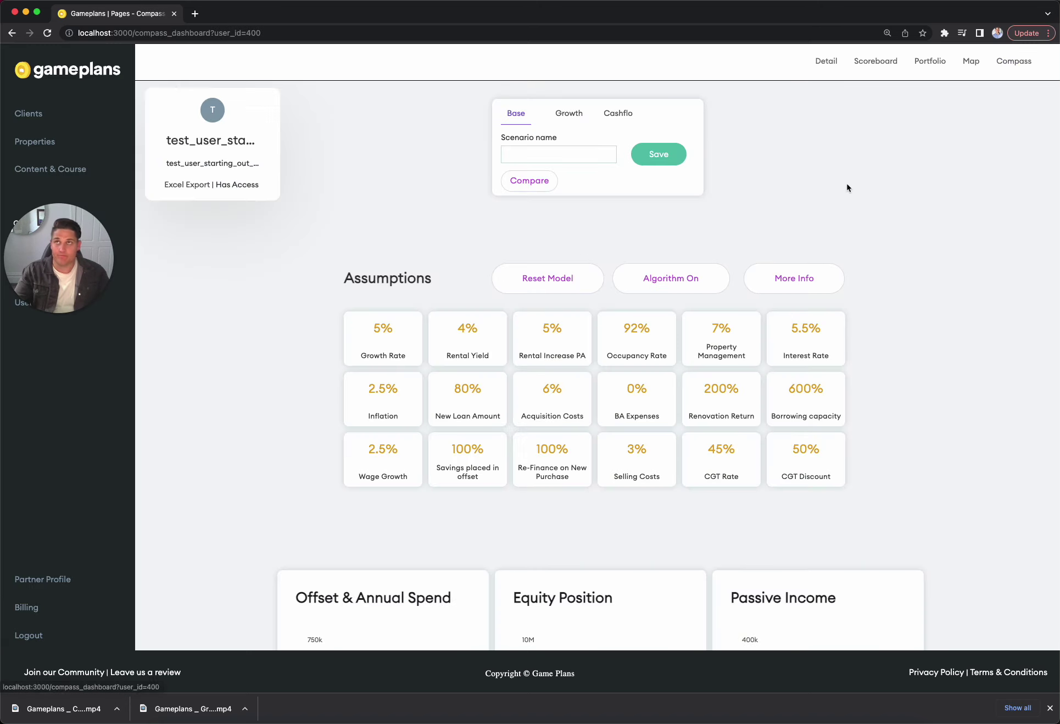
scroll(838, 203, down, 5)
mouse_move(360, 422)
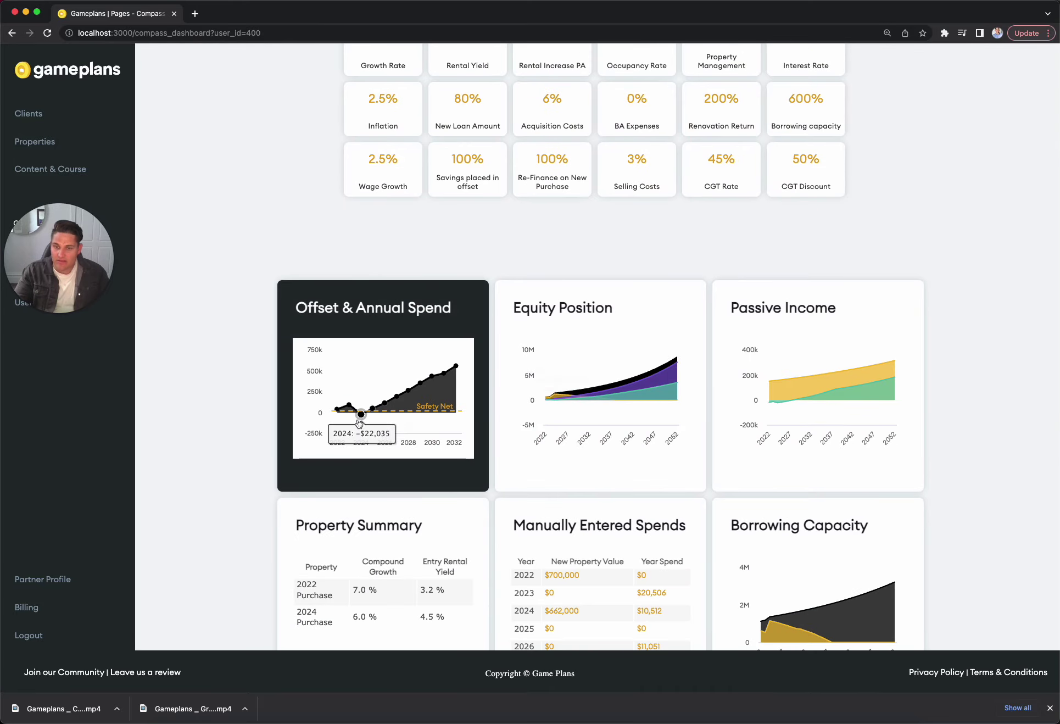
scroll(360, 406, down, 3)
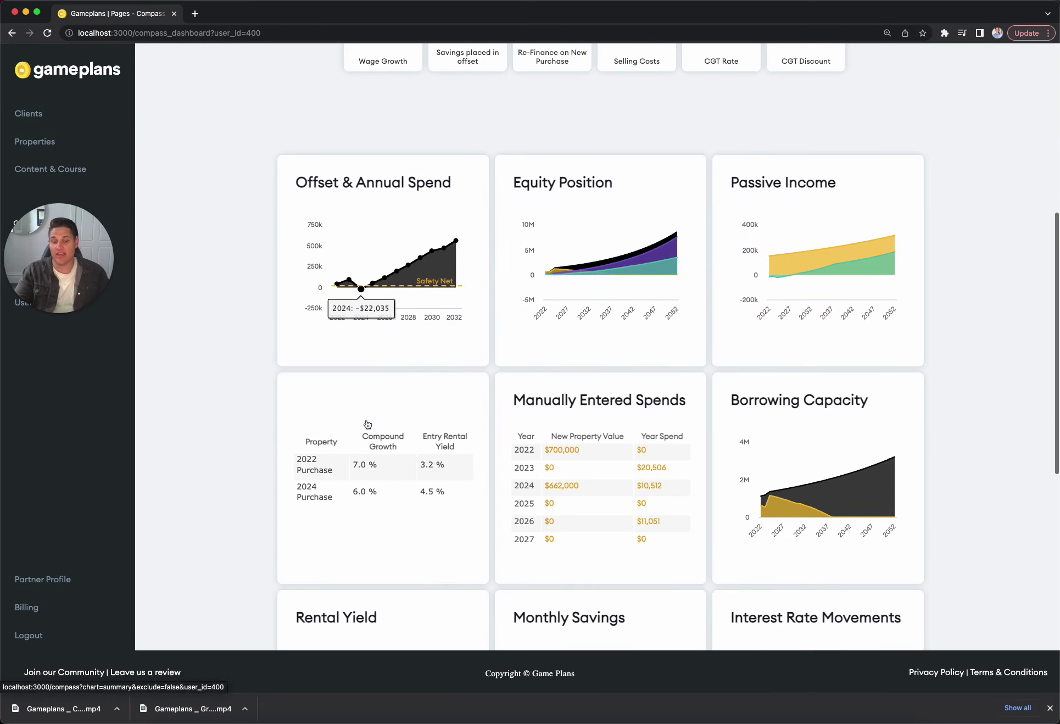
click(567, 489)
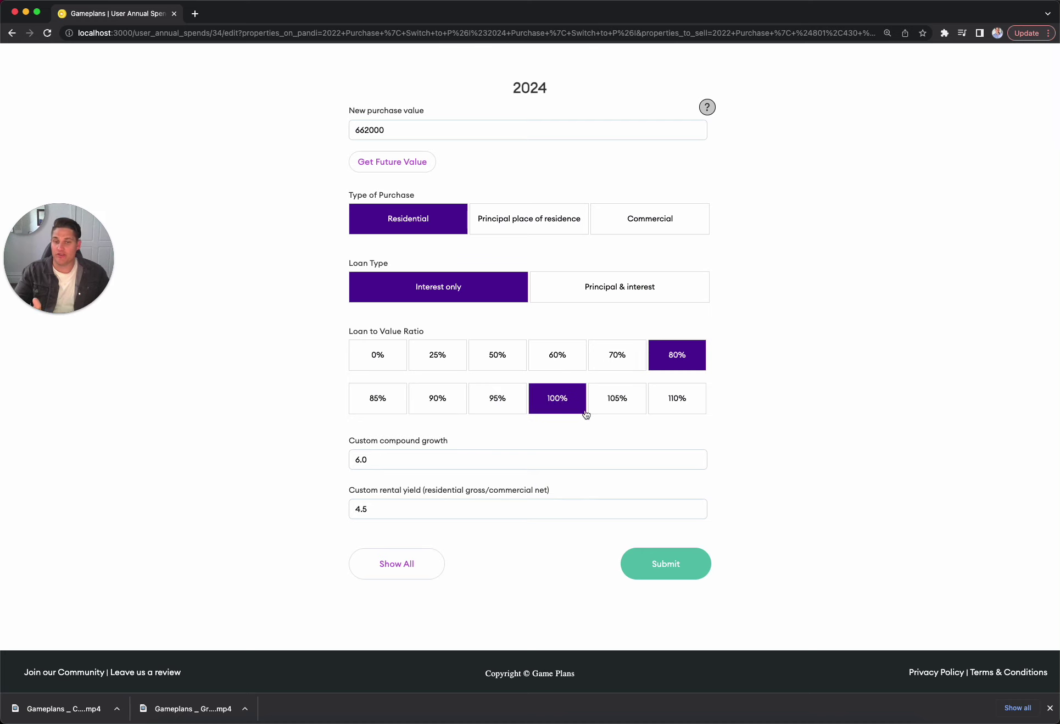
click(454, 408)
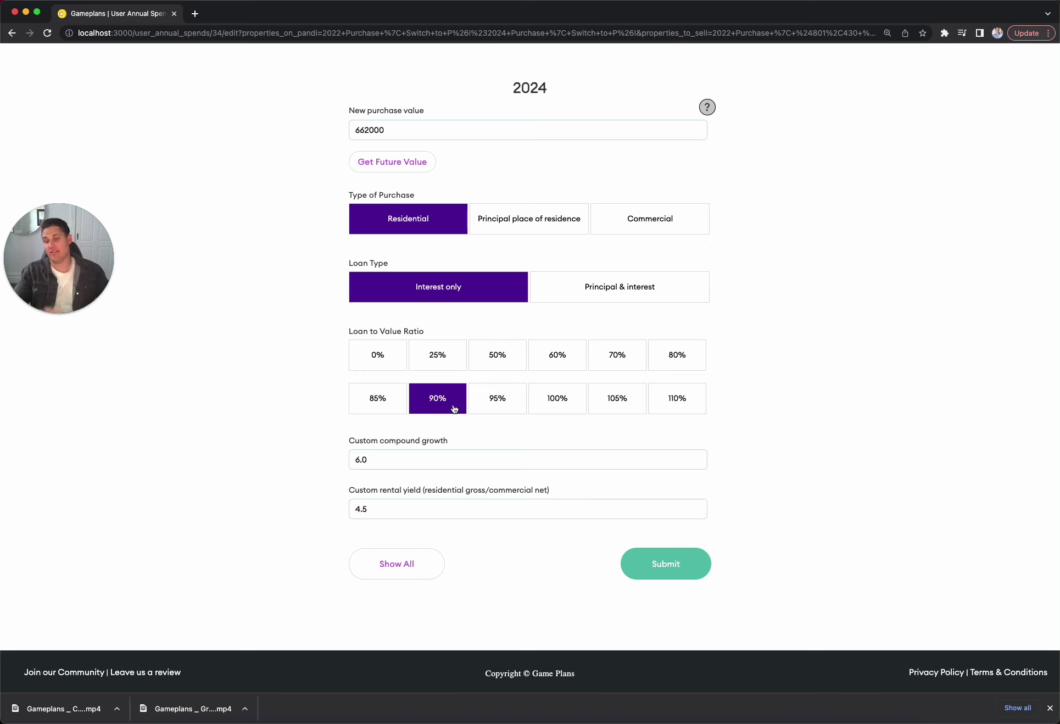
click(677, 560)
click(1016, 65)
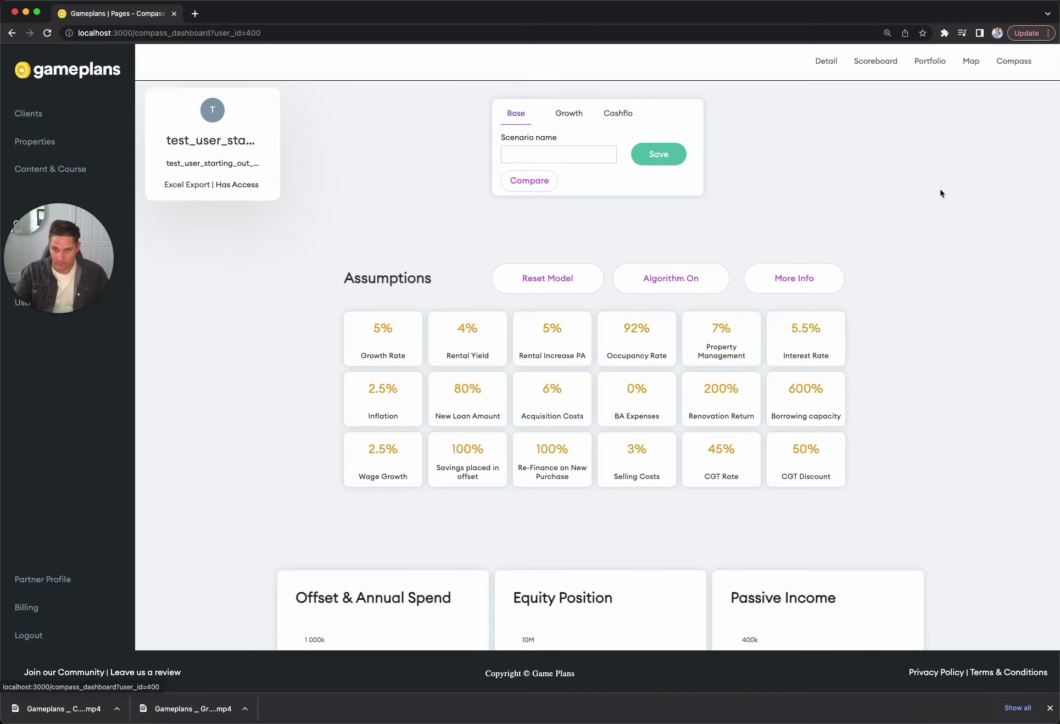
scroll(958, 210, down, 5)
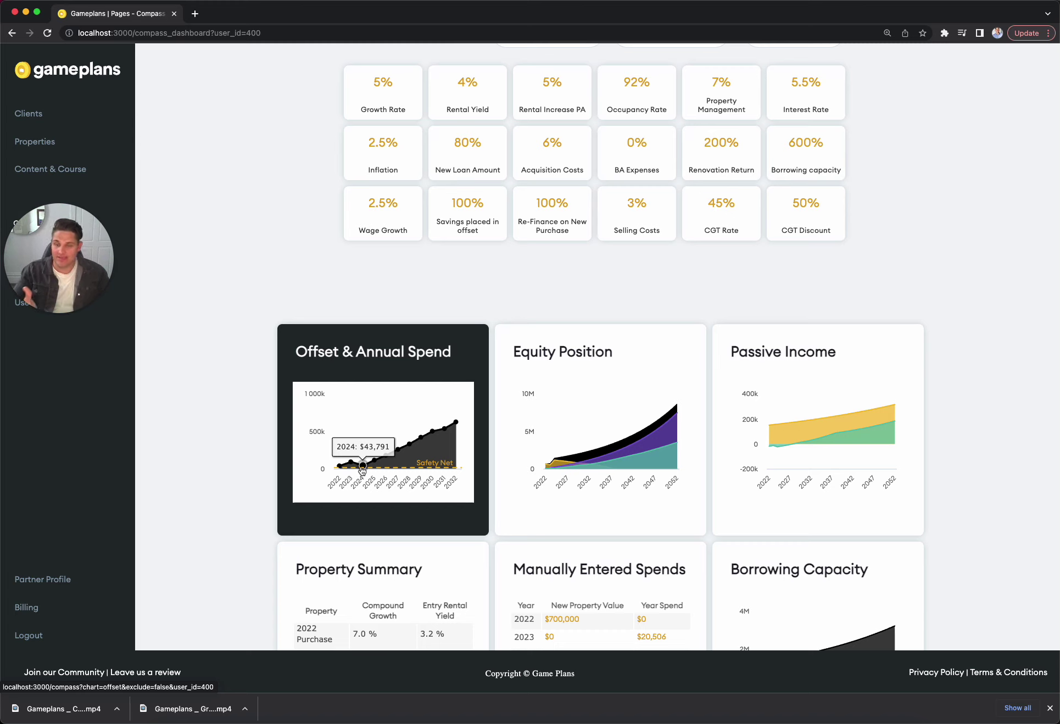
scroll(604, 456, down, 5)
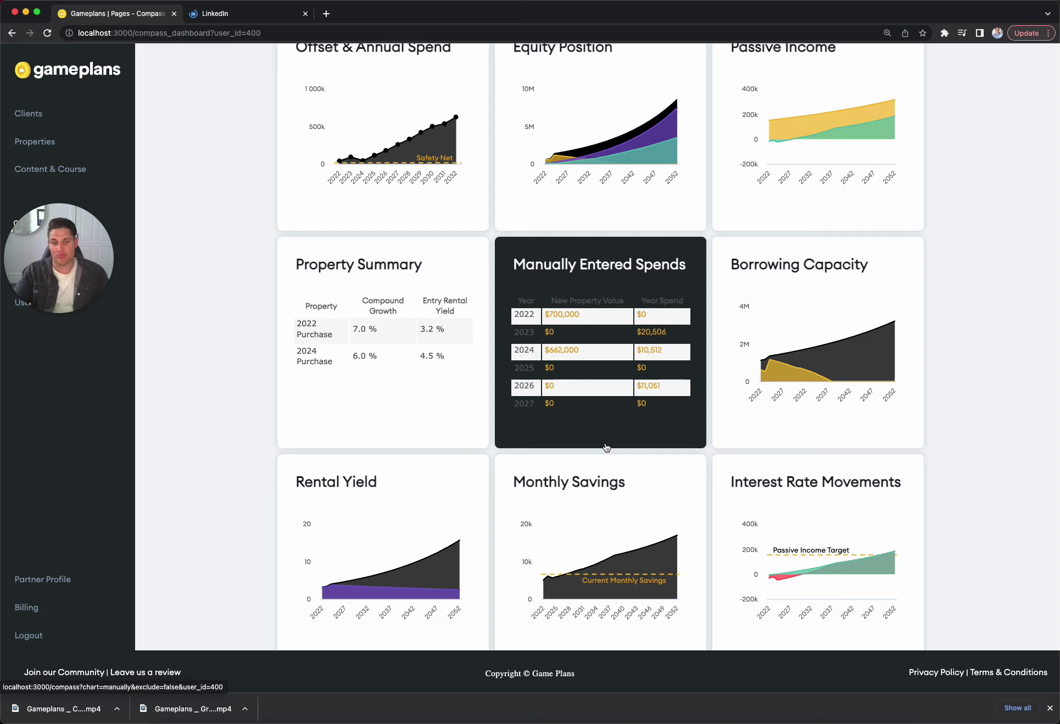
scroll(615, 445, up, 2)
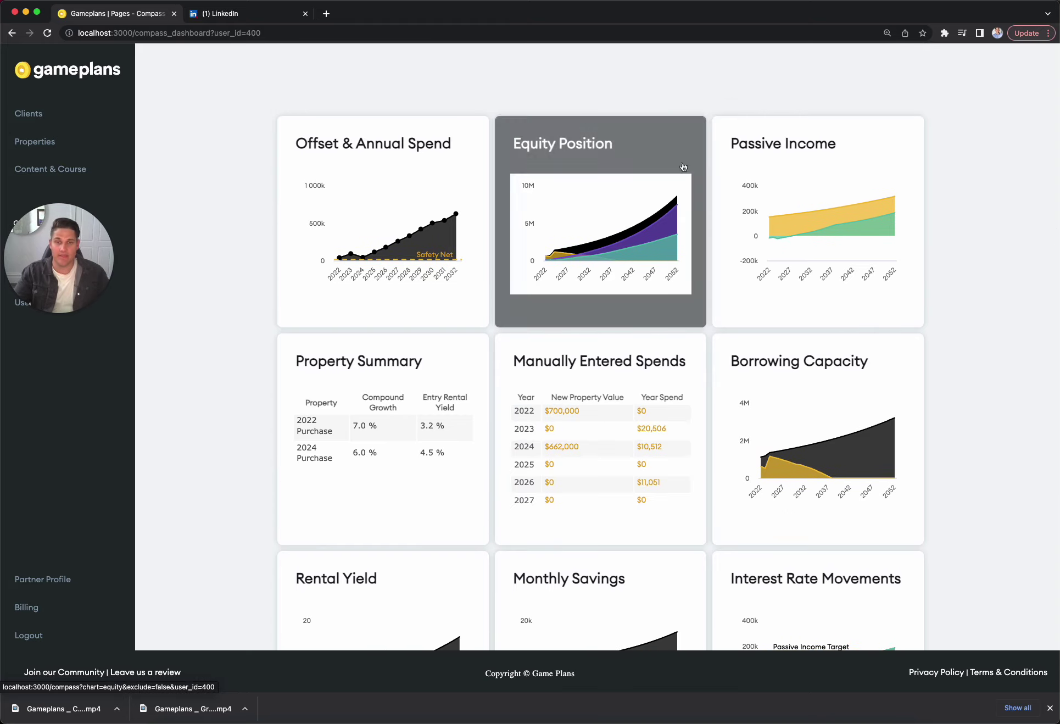
Review the Equity Position chart, then reopen the Passive Income chart showing $182,942 by 2052.
click(651, 157)
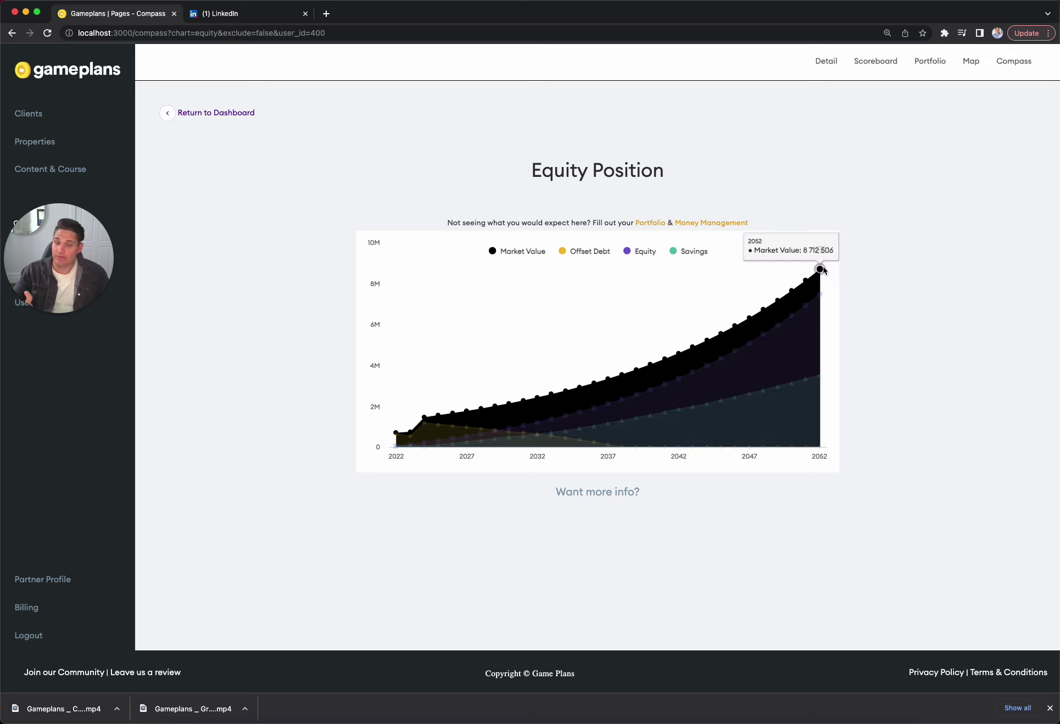
mouse_move(423, 430)
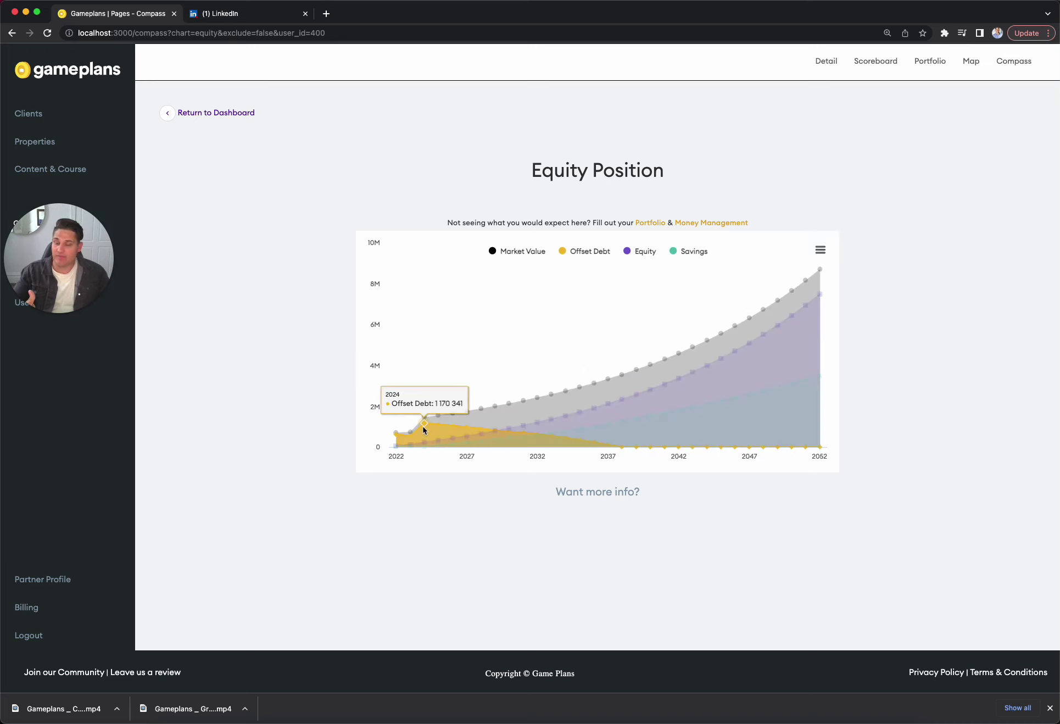
click(235, 116)
scroll(846, 269, down, 9)
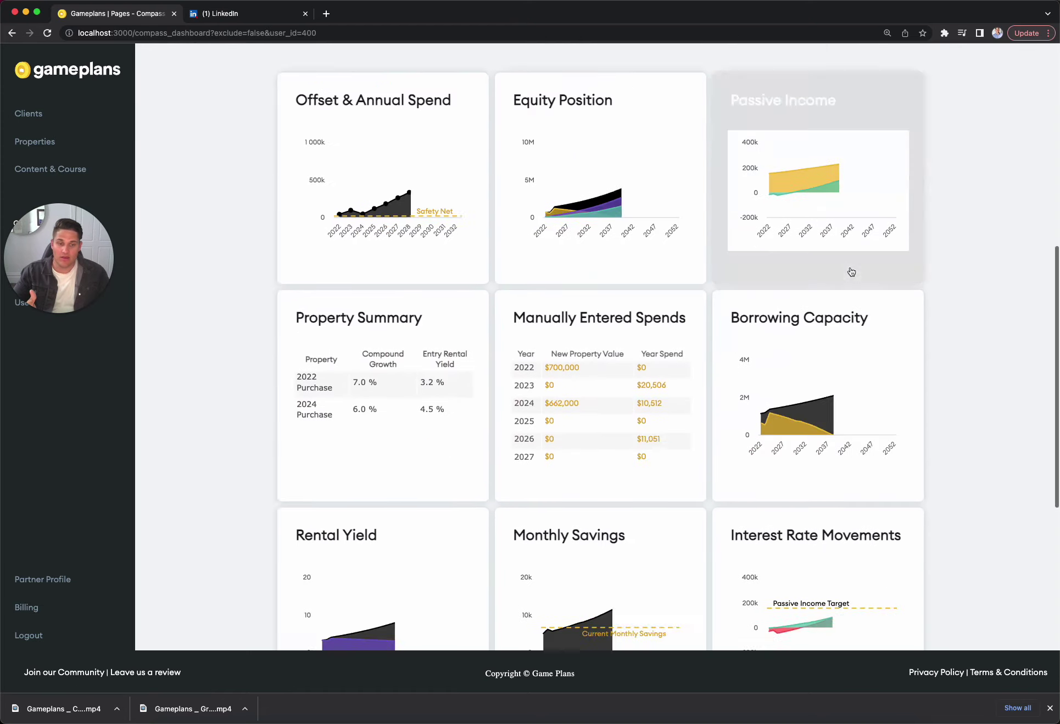
scroll(922, 158, up, 2)
click(852, 130)
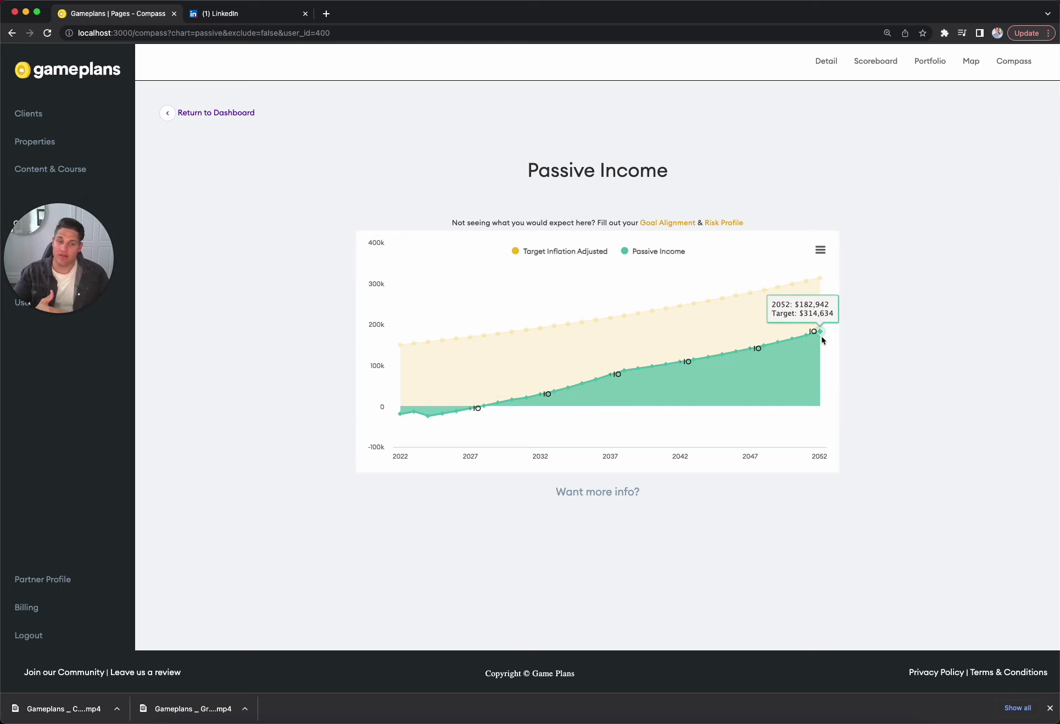
Review the Borrowing Capacity chart, then scroll the dashboard down to Manually Entered Spends.
click(245, 119)
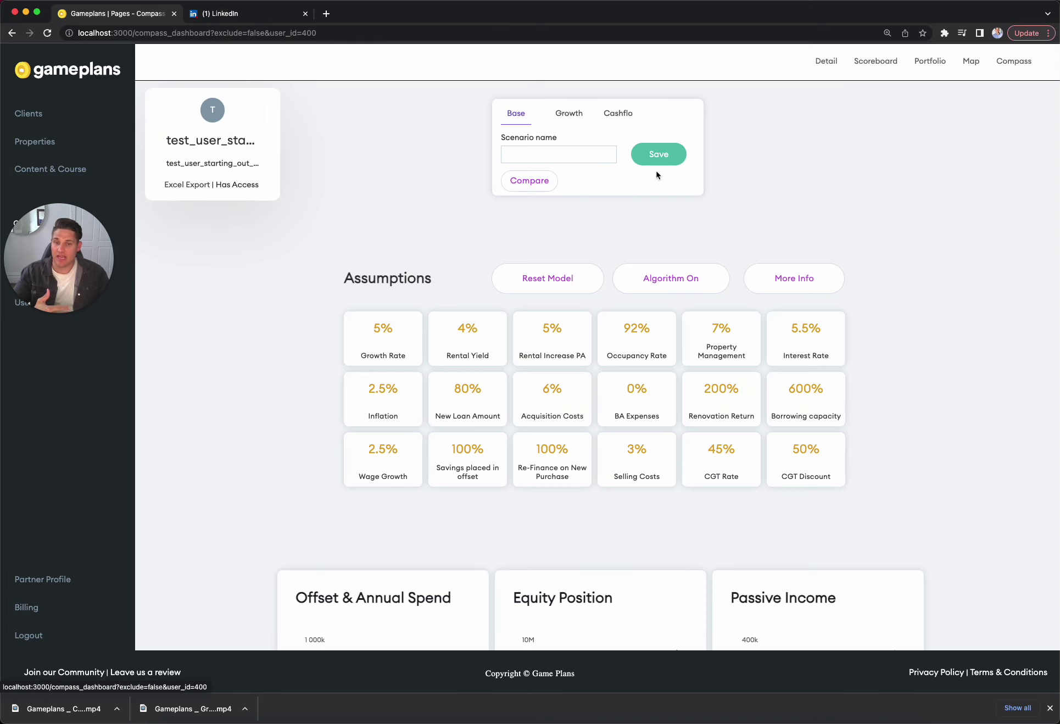
scroll(819, 291, down, 5)
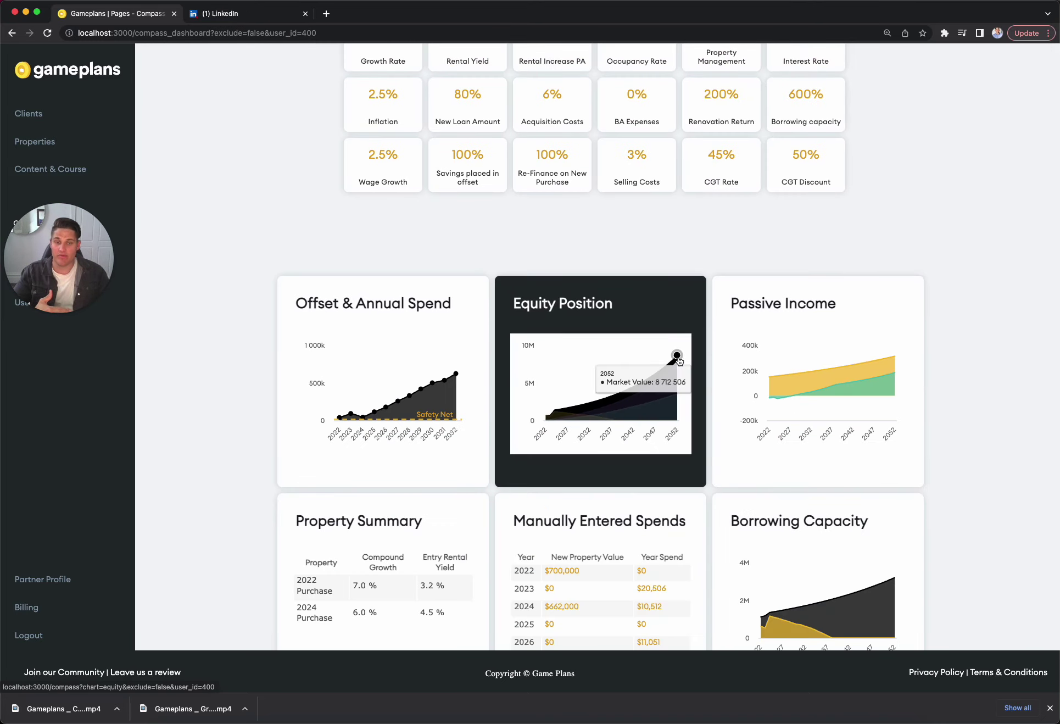
scroll(998, 383, down, 3)
click(842, 388)
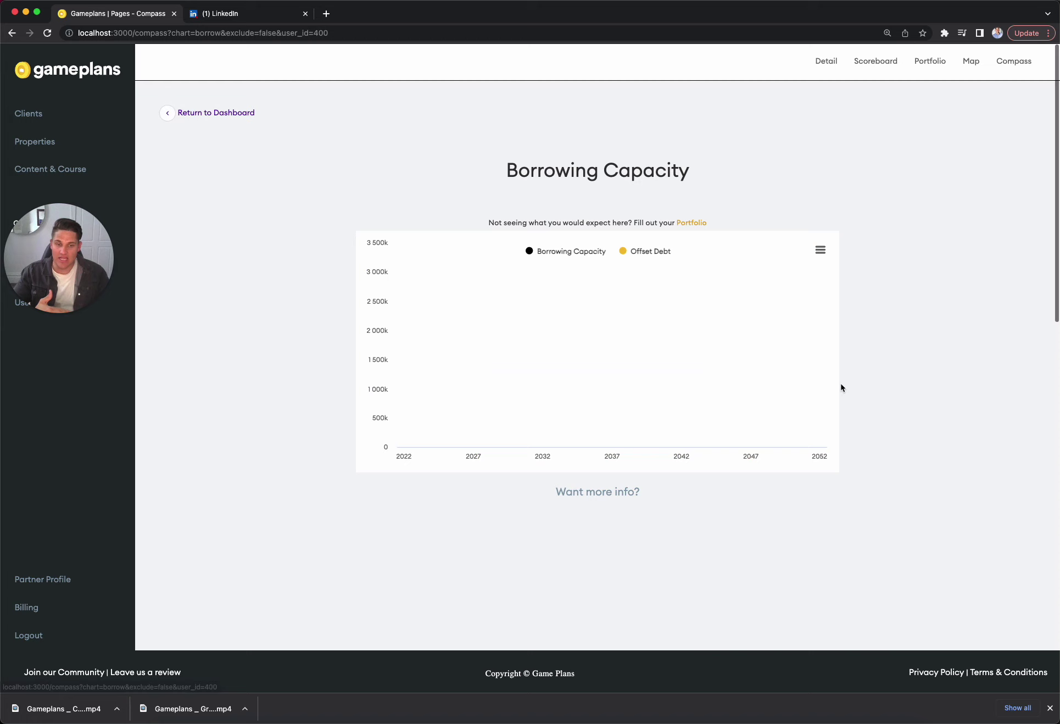
mouse_move(435, 382)
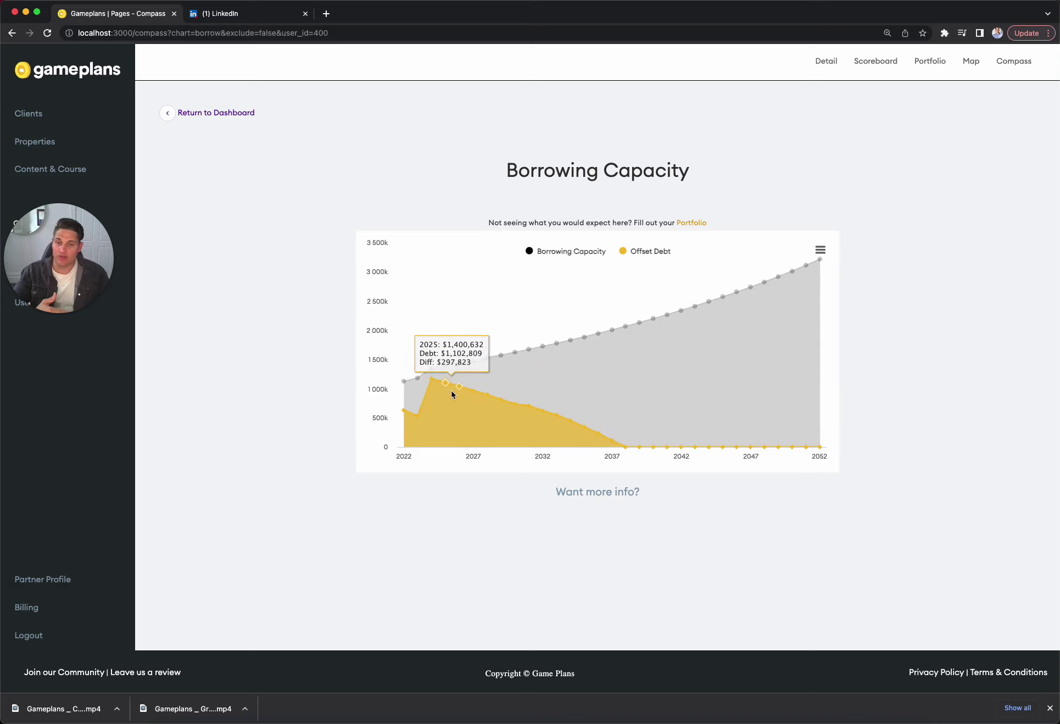
click(225, 112)
scroll(731, 248, down, 3)
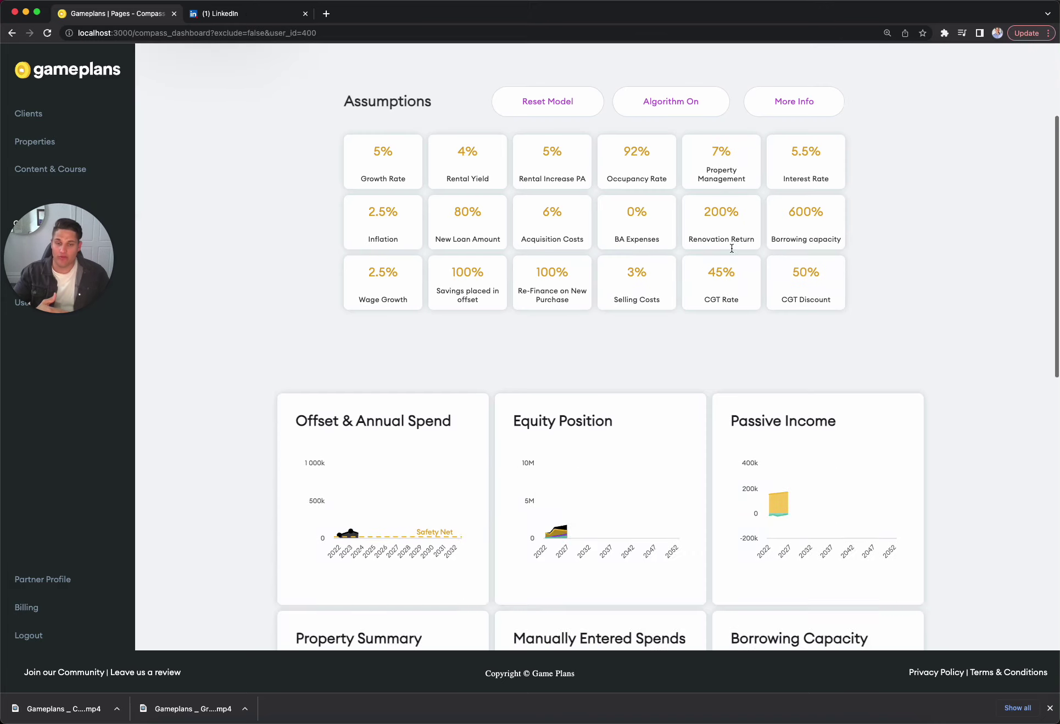
scroll(732, 248, down, 3)
mouse_move(882, 326)
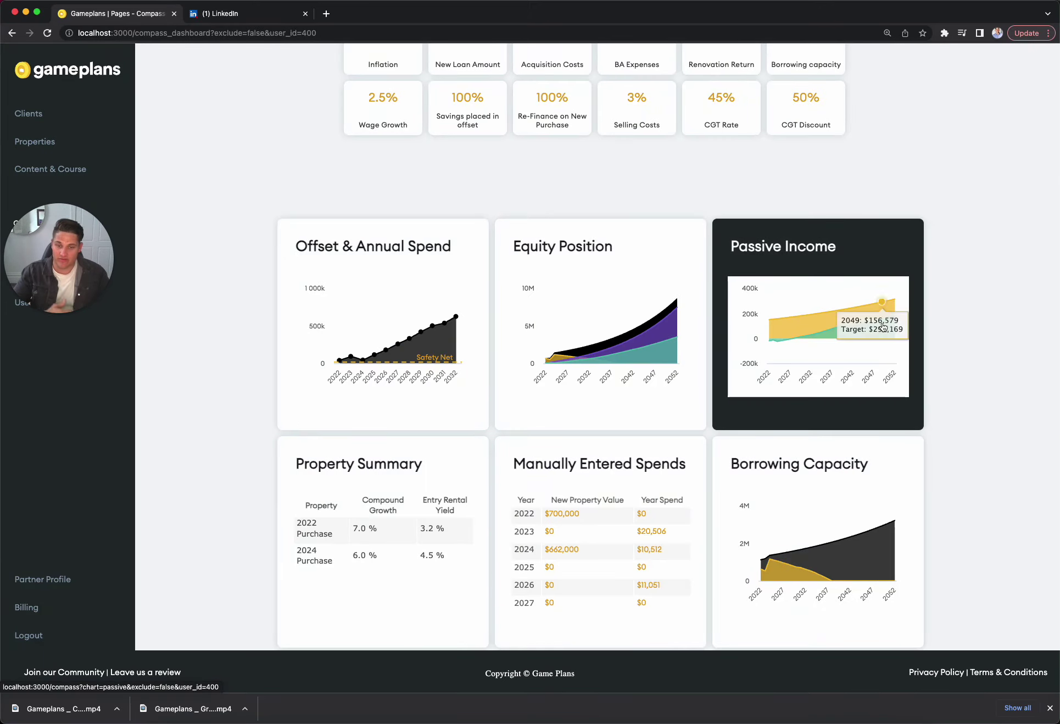
scroll(882, 327, down, 2)
Enter a 2026 purchase value of 500000 and inflate it to its $608,000 future value.
click(549, 454)
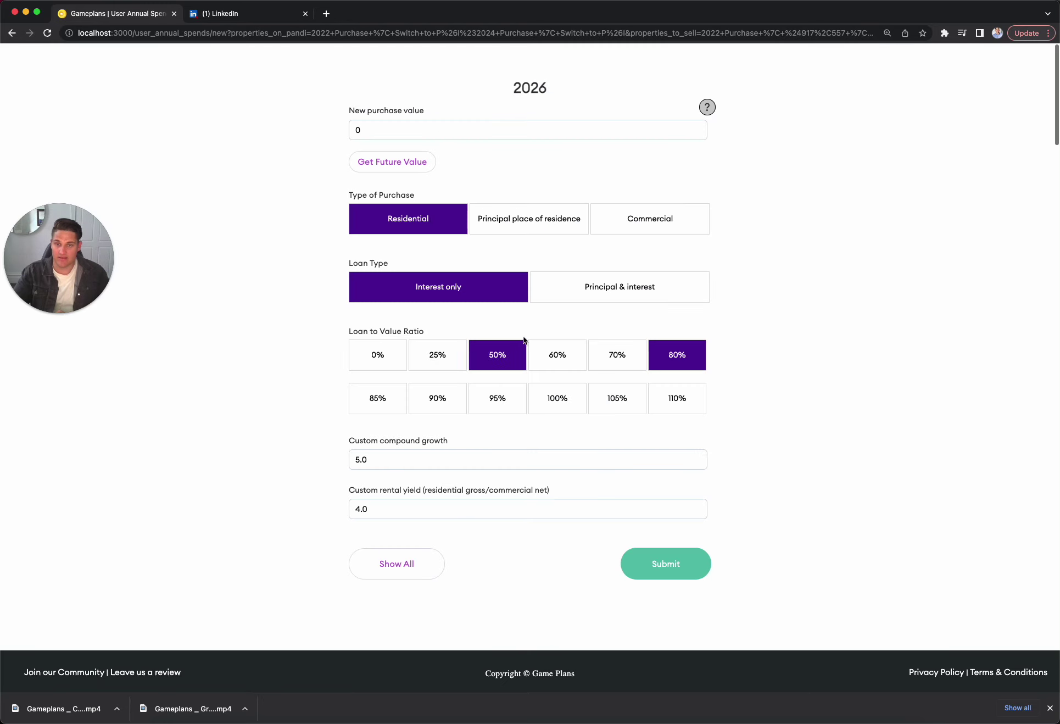
double_click(421, 131)
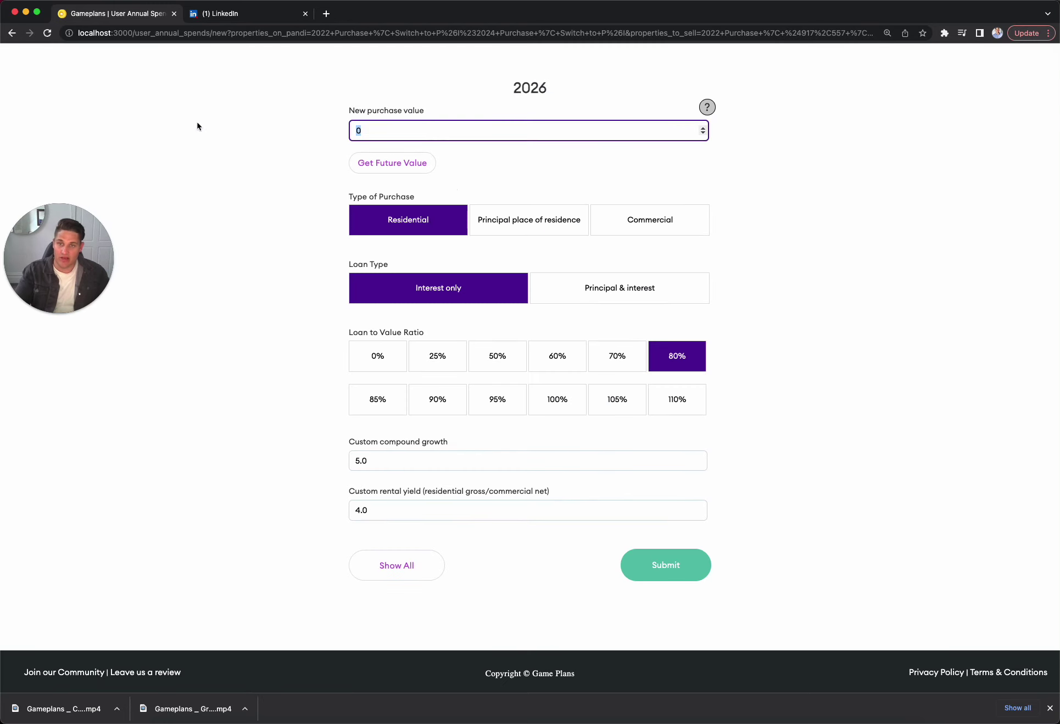
text(5000)
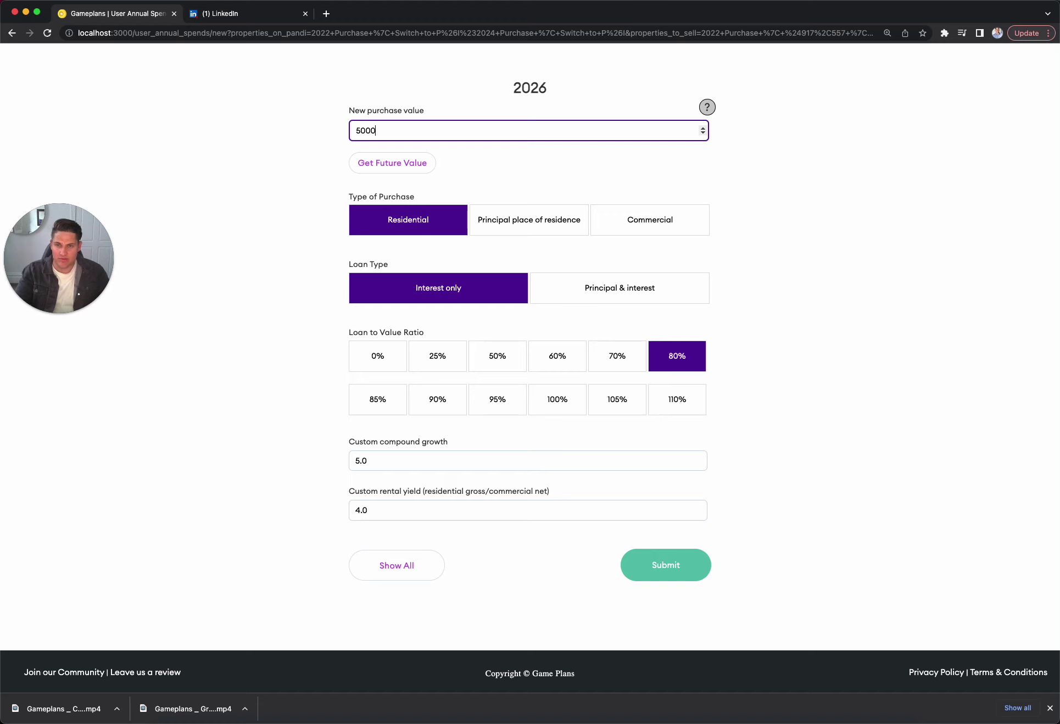
text(00)
click(410, 164)
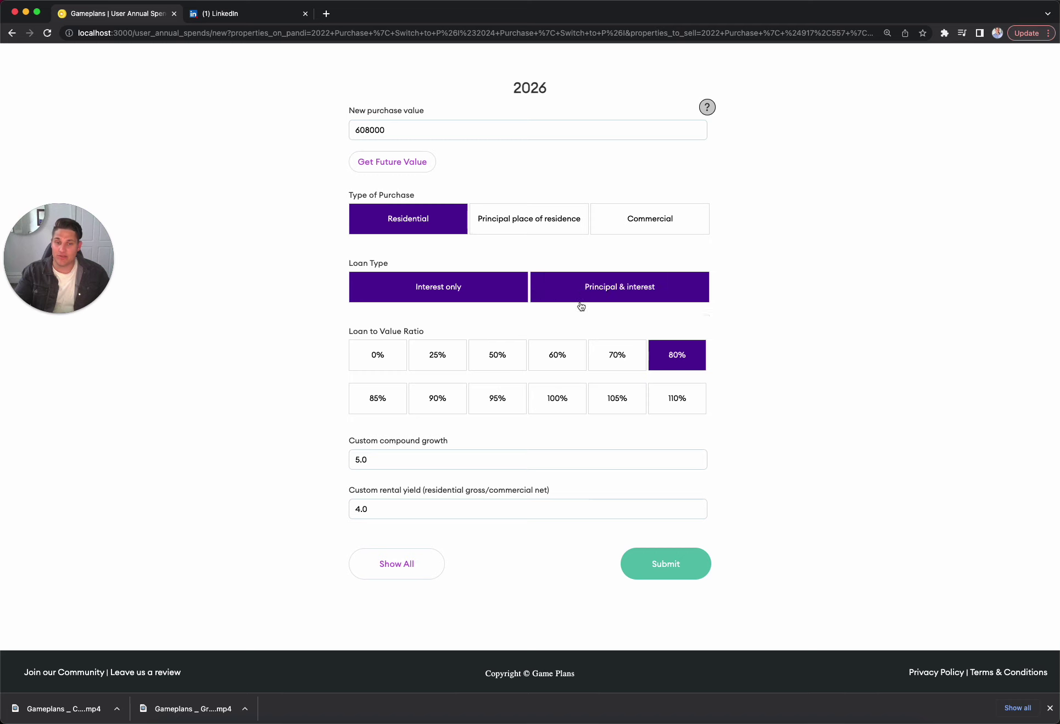
Set the 2026 purchase's rental yield to 5.5, submit it, and return to Compass.
scroll(799, 432, down, 3)
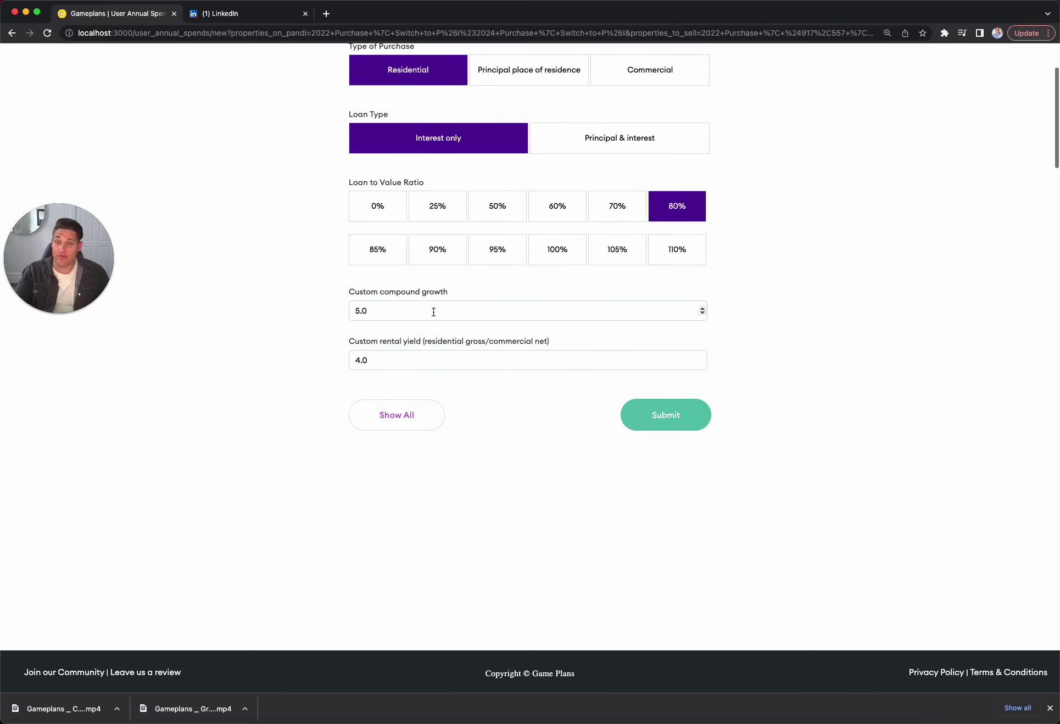
click(433, 310)
click(396, 365)
text(5.5)
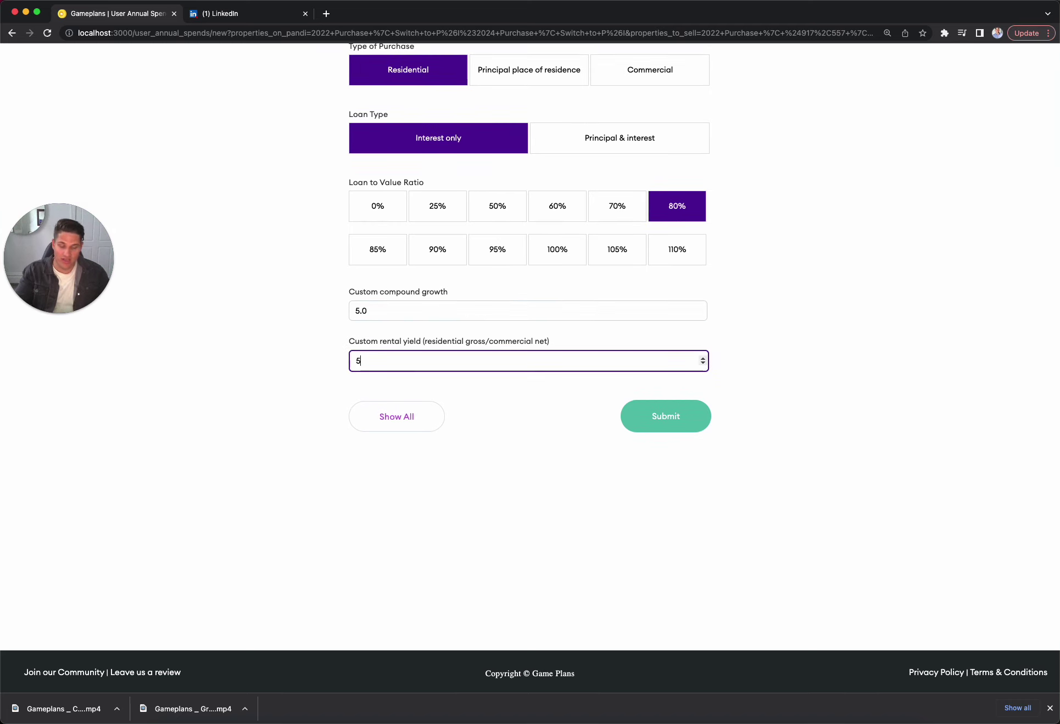
click(696, 426)
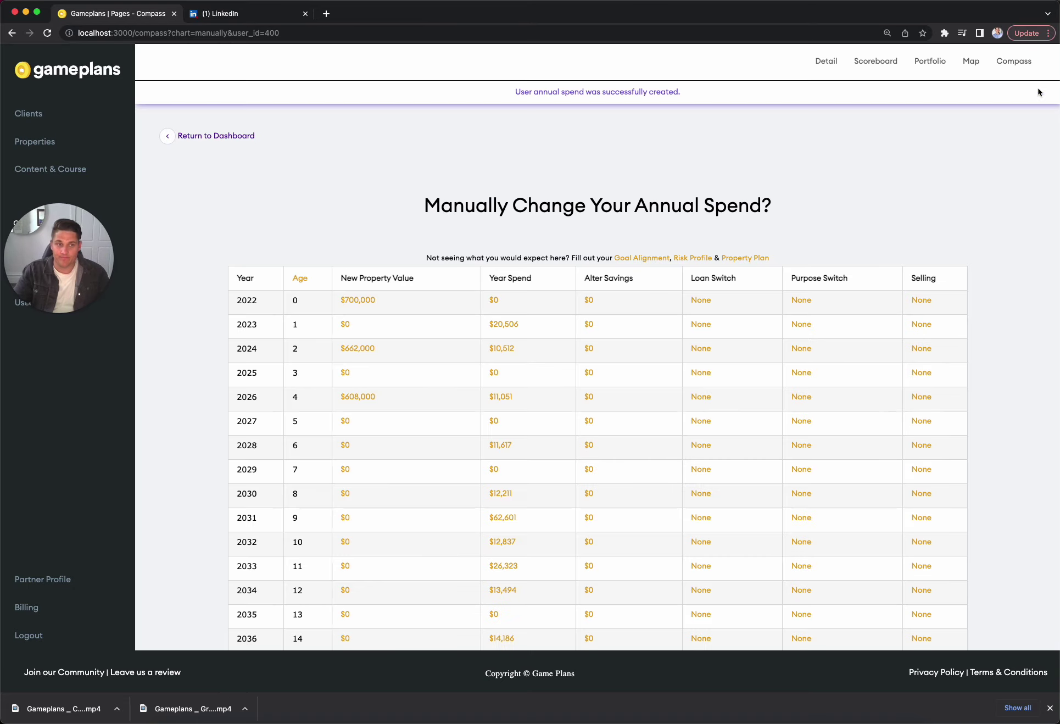
click(1013, 61)
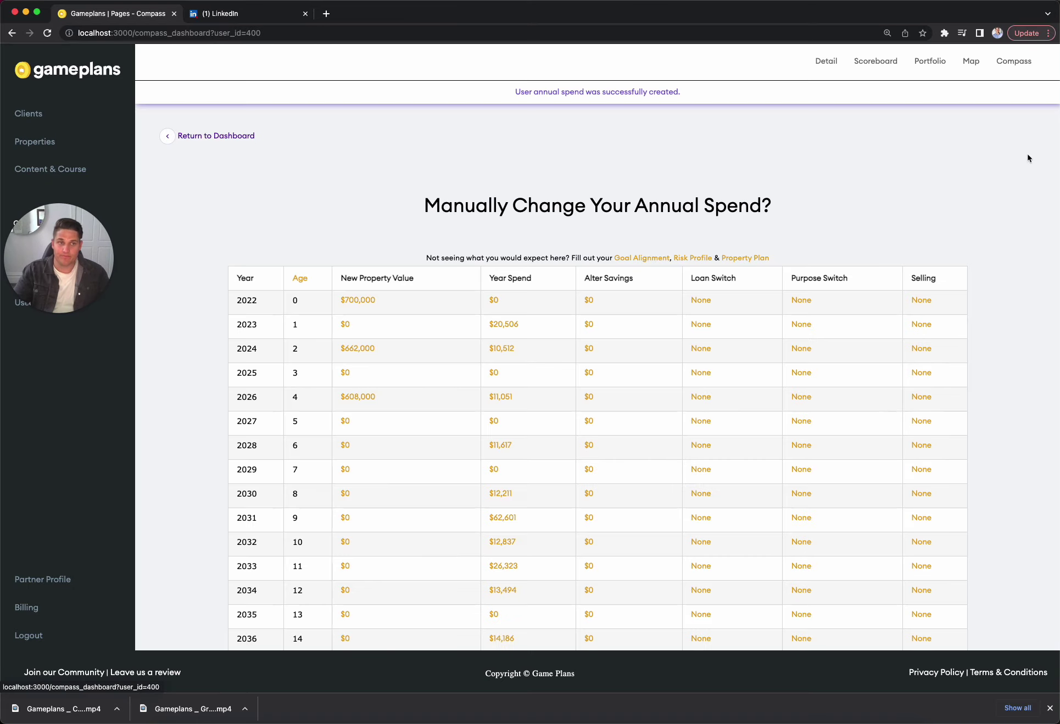
Open the full Borrowing Capacity chart, showing 2026 debt of $1,721,244 exceeding $1,603,012 capacity.
scroll(989, 219, down, 6)
mouse_move(384, 341)
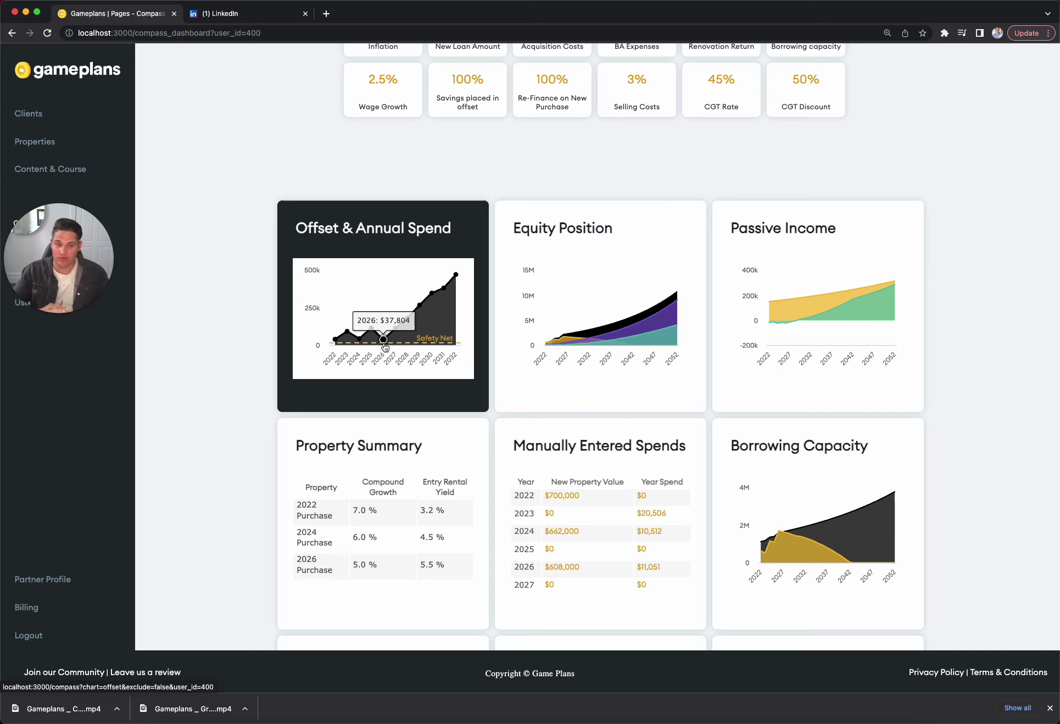
scroll(928, 440, down, 5)
click(833, 330)
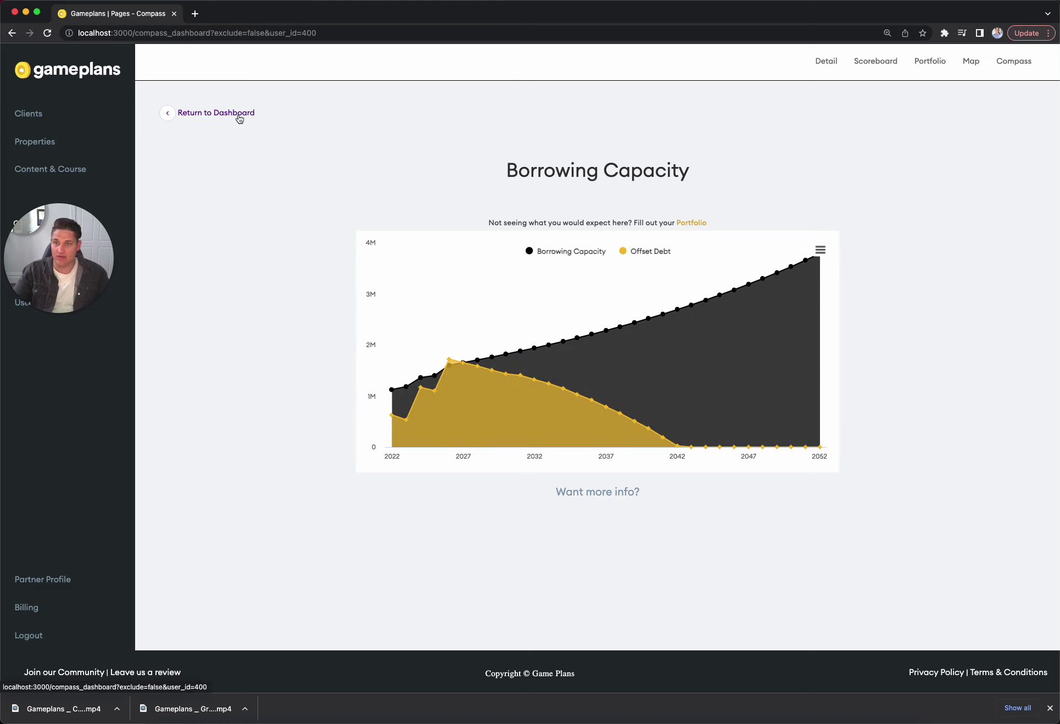
Go back to the Compass dashboard and view the full Equity Position chart.
click(237, 113)
scroll(884, 233, down, 5)
scroll(892, 240, down, 4)
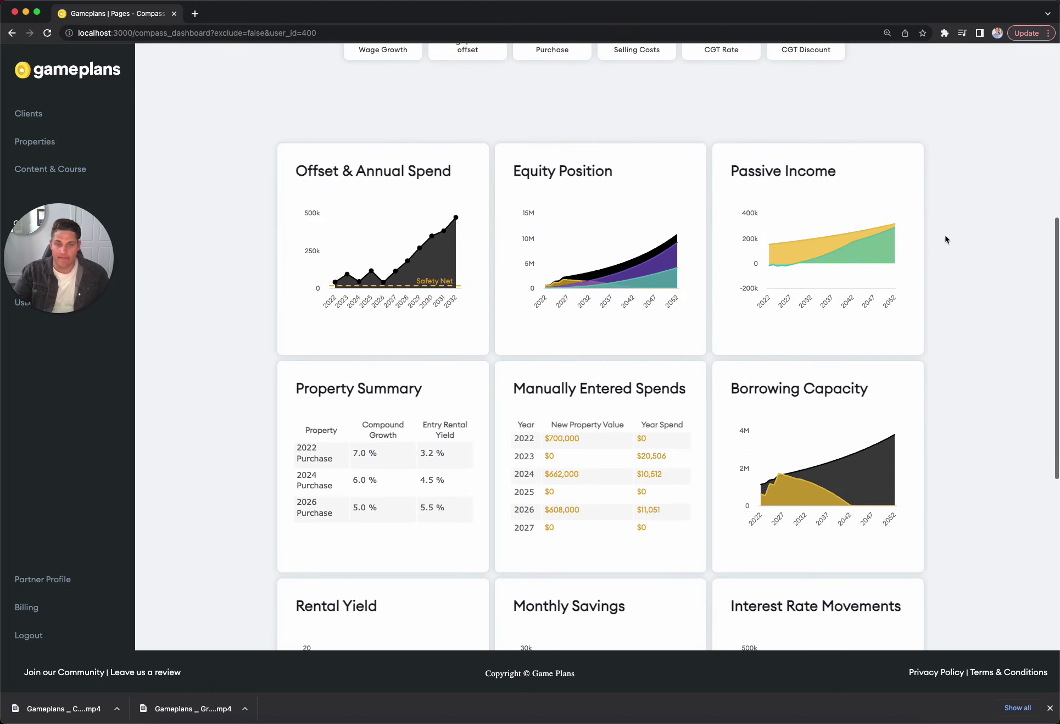
click(648, 185)
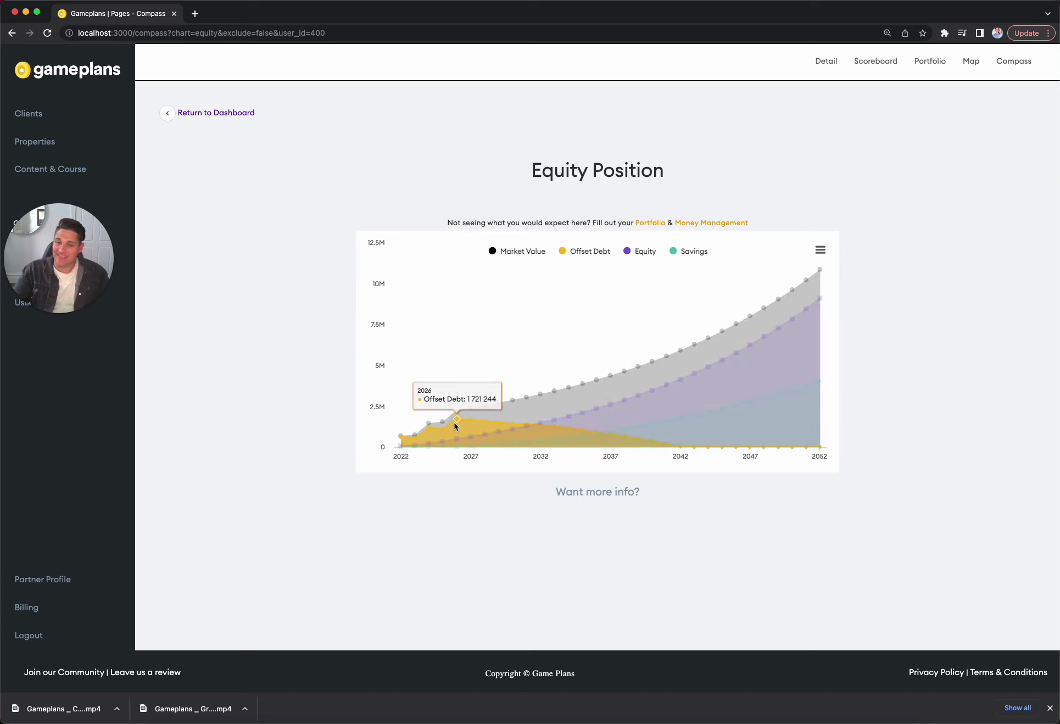
Return to the dashboard and open the full Passive Income chart, positive from 2029.
click(230, 112)
scroll(884, 277, down, 5)
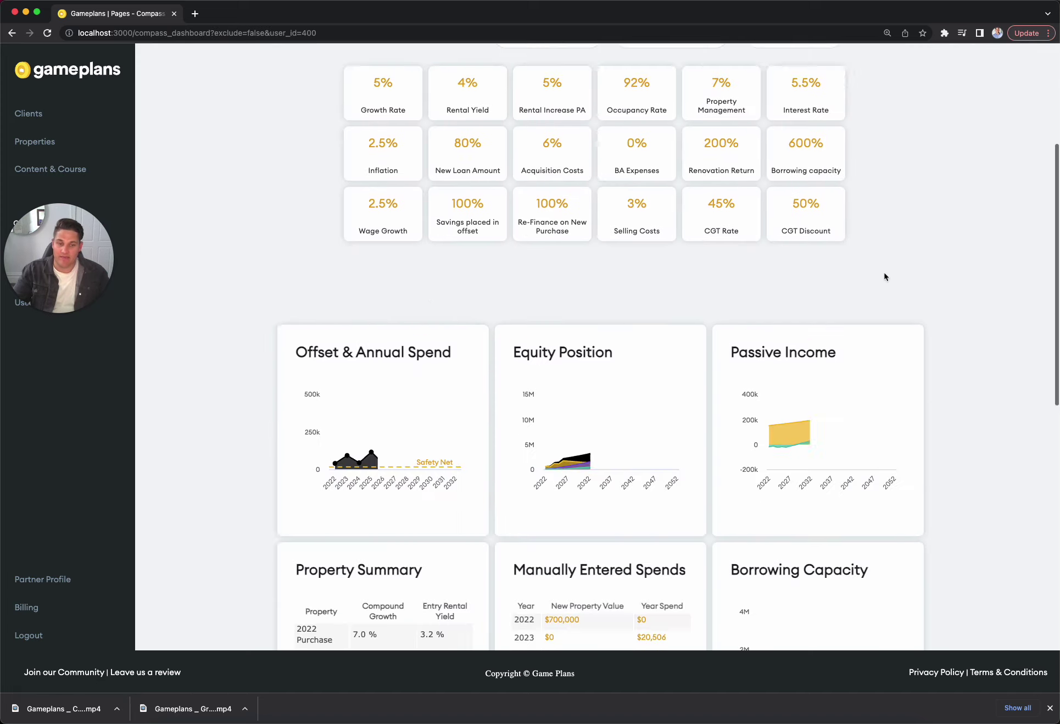
click(867, 331)
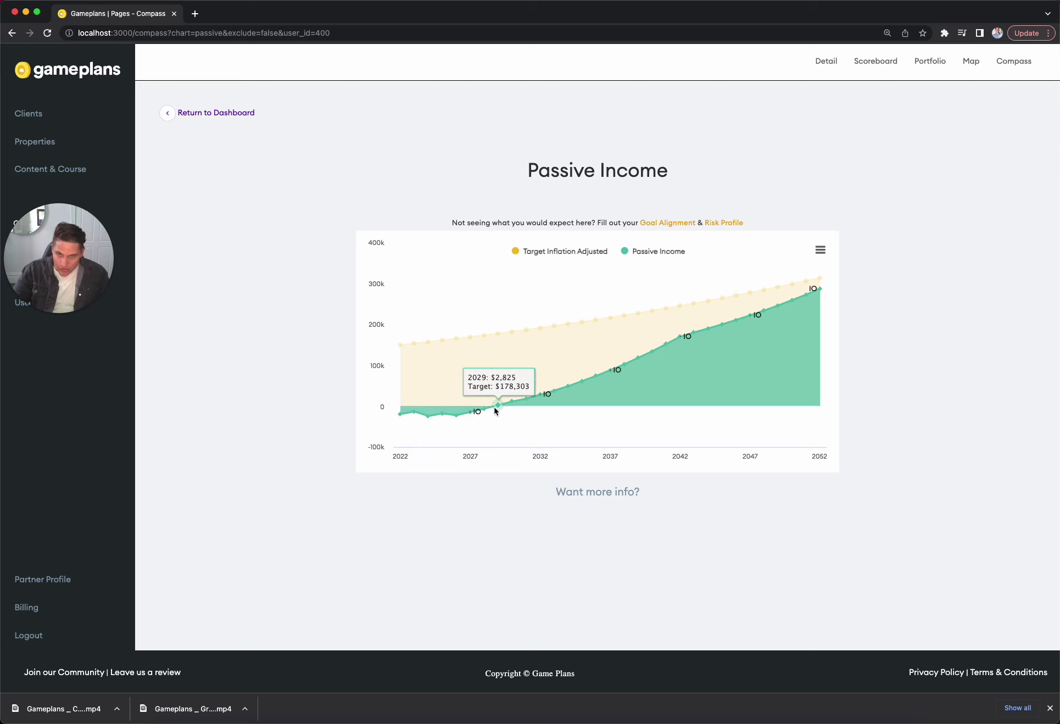
Return to the Compass dashboard and show the extra dashboard information.
mouse_move(820, 291)
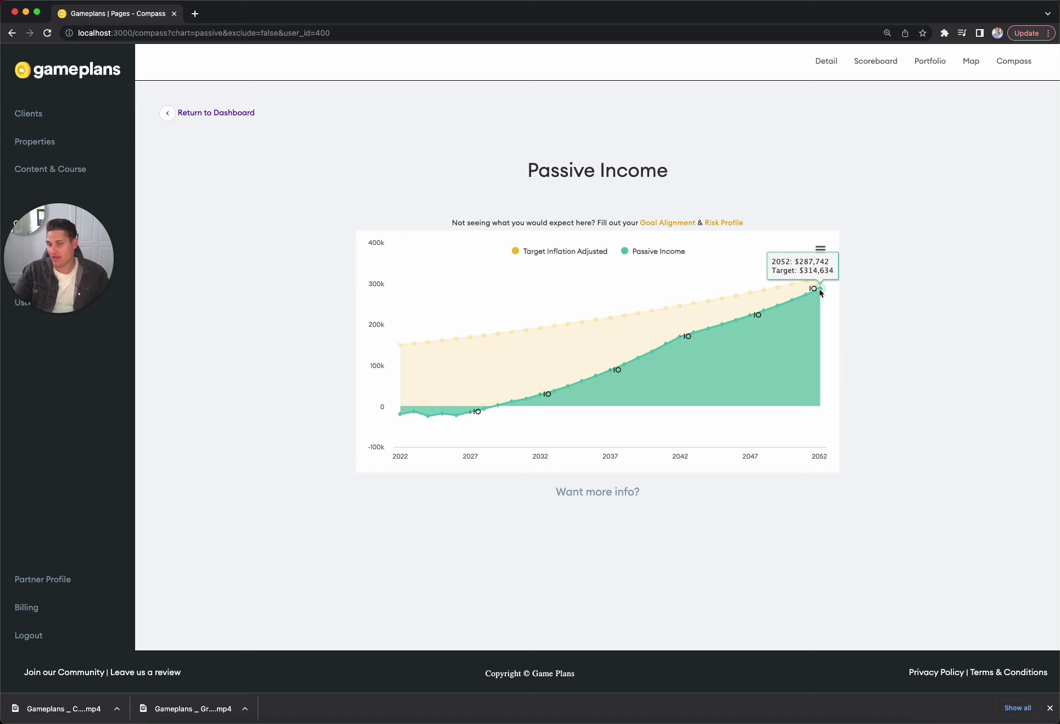
click(201, 112)
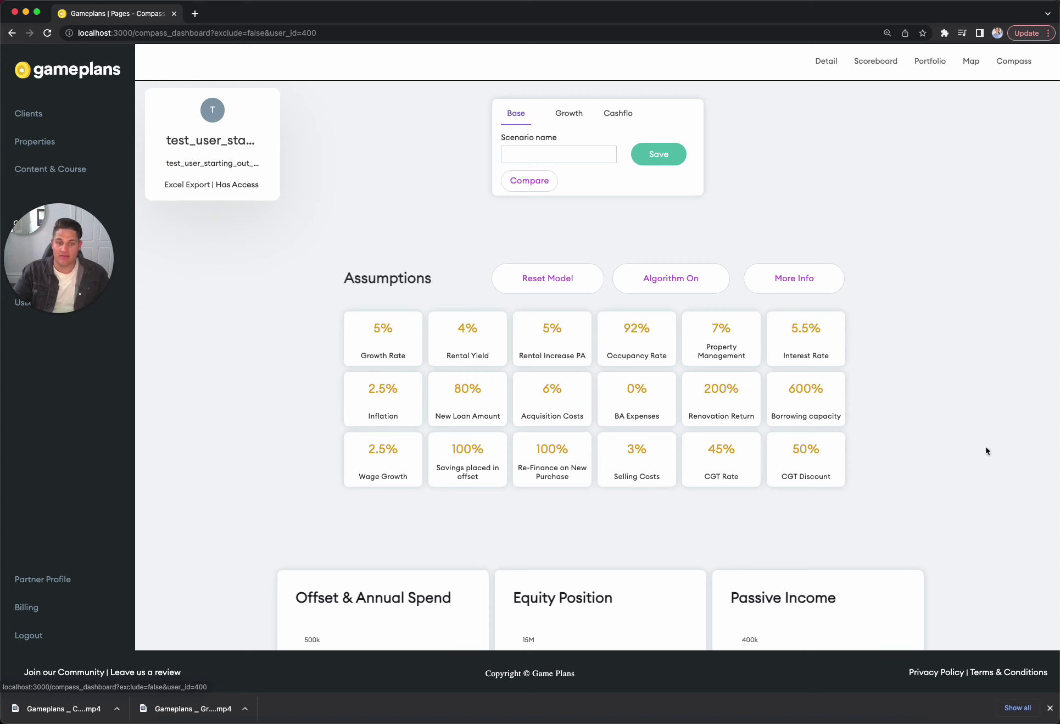
click(817, 281)
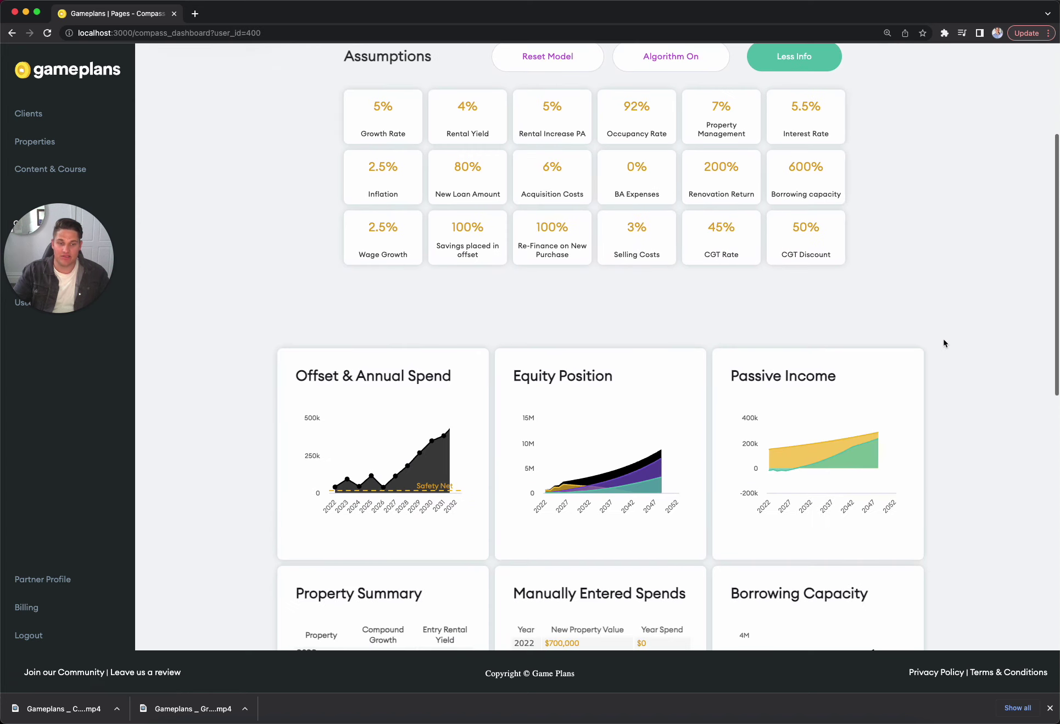
Revisit the Passive Income chart, come back, and hide the extra dashboard information again.
click(887, 399)
mouse_move(817, 313)
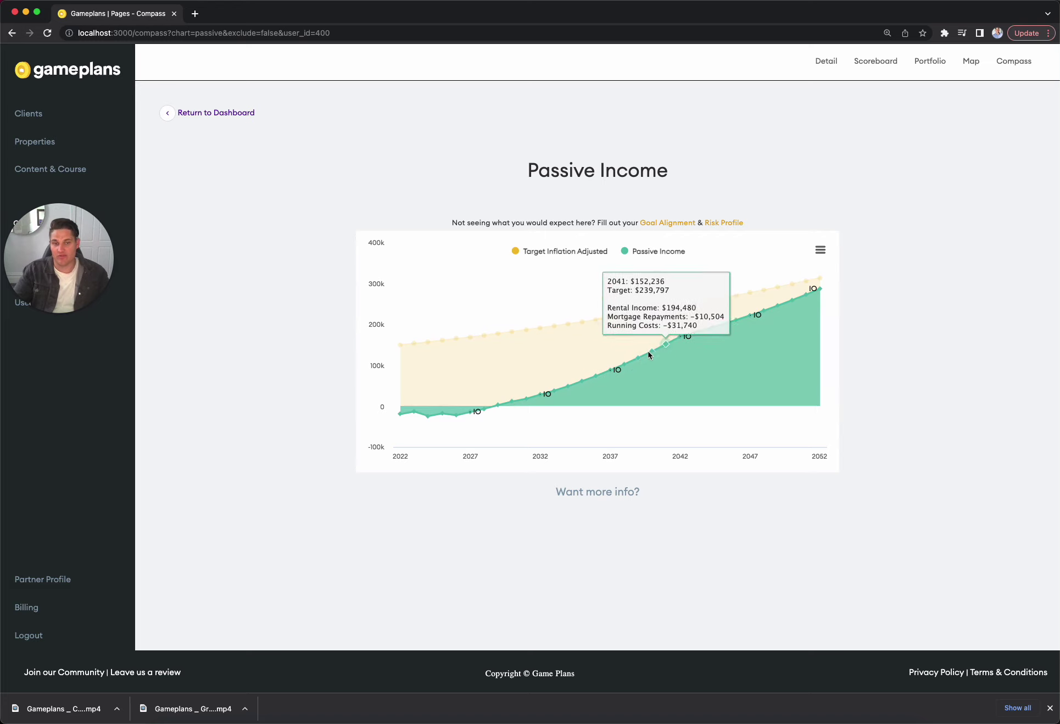
click(217, 112)
scroll(890, 227, down, 5)
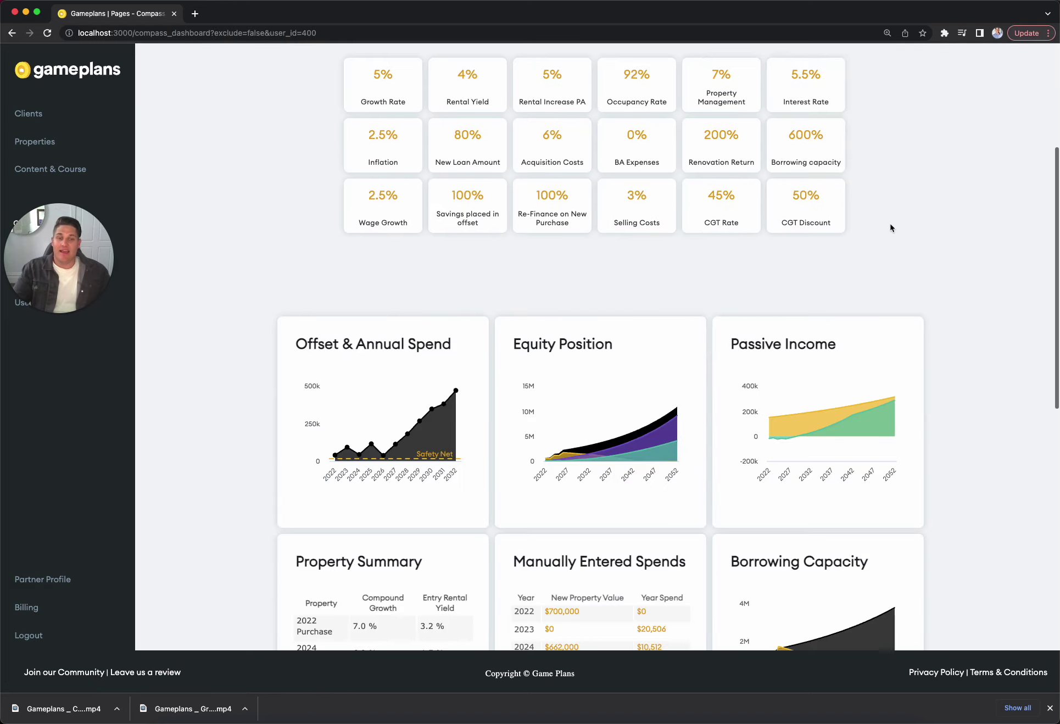
scroll(889, 227, up, 1)
click(809, 120)
scroll(939, 321, down, 10)
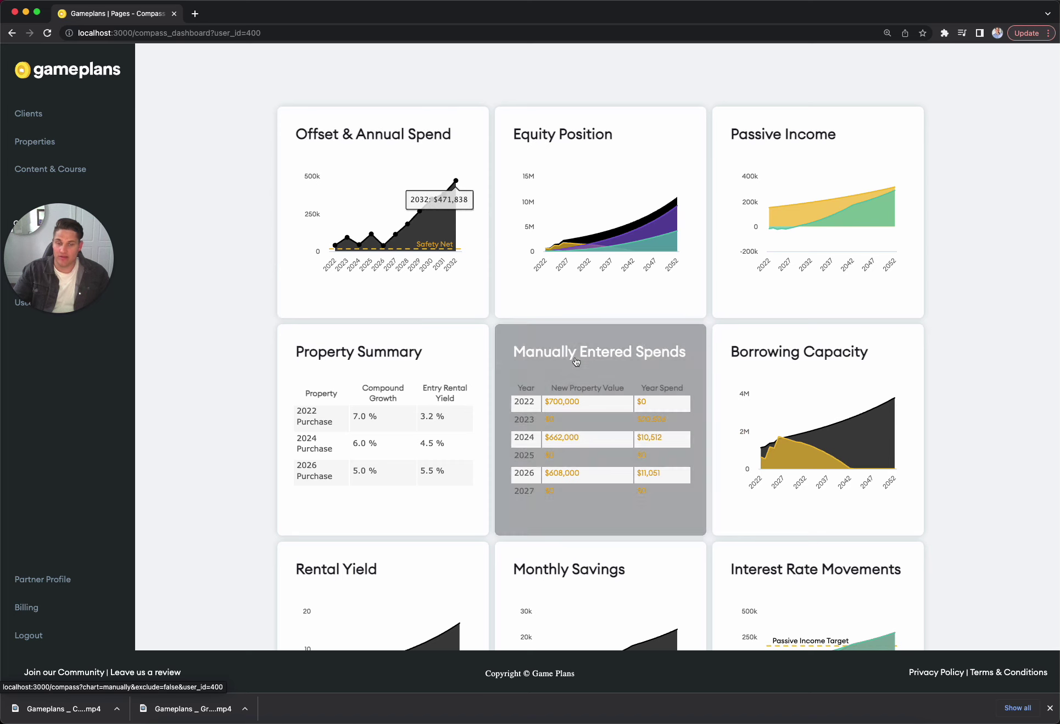
Enter a 2030 new purchase valued at 650000 and calculate its future value.
click(576, 361)
scroll(624, 393, down, 2)
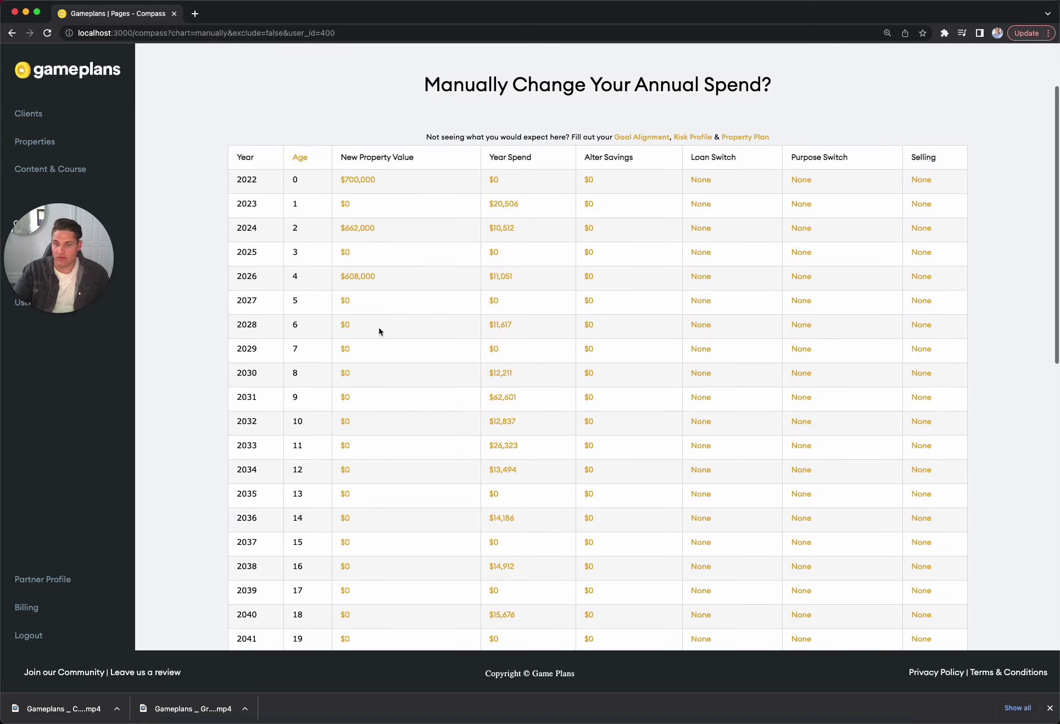
click(347, 374)
click(399, 131)
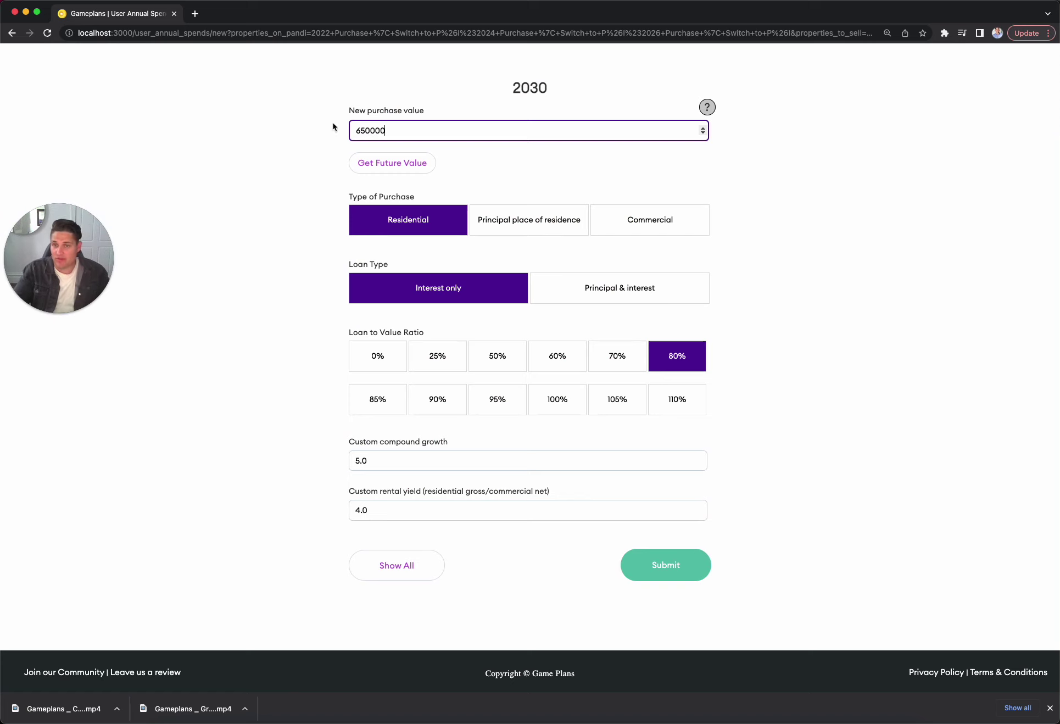
text(650000)
click(388, 162)
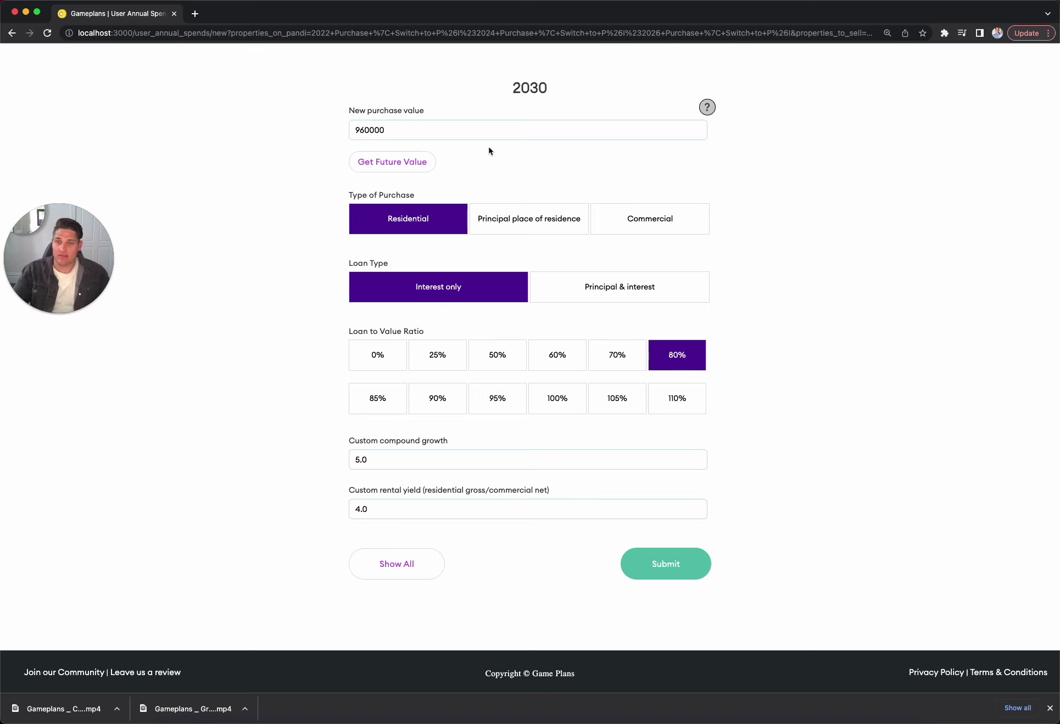
Set the 2030 purchase to commercial, 70% LVR, 6% rental yield, 4% growth, and submit.
click(645, 234)
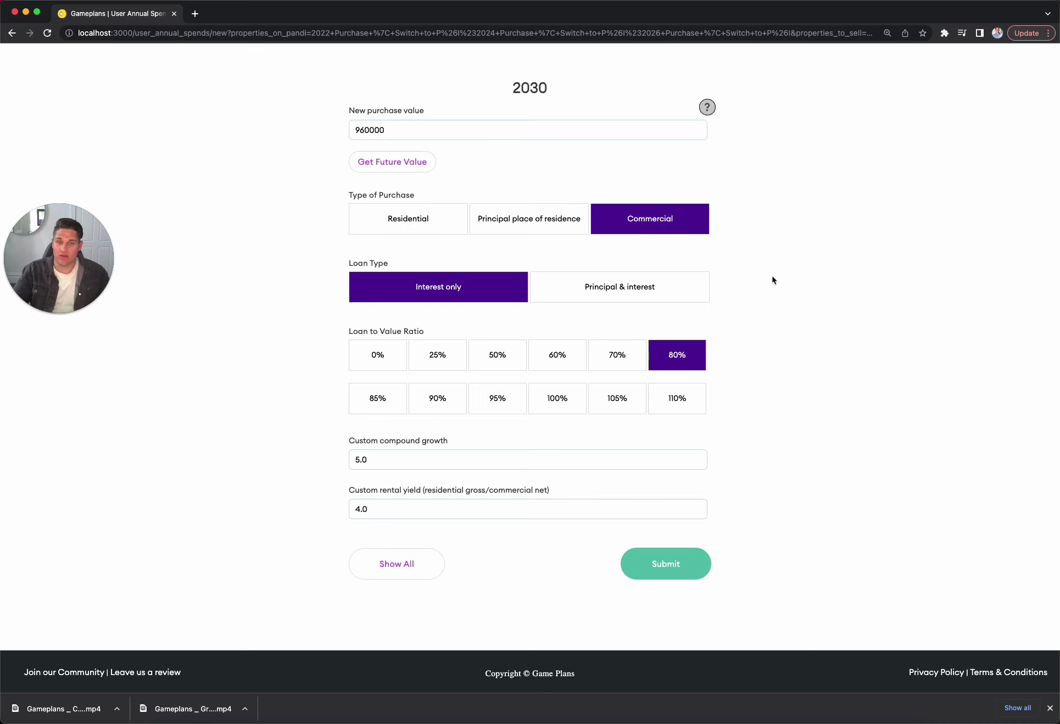
scroll(769, 277, down, 3)
click(617, 229)
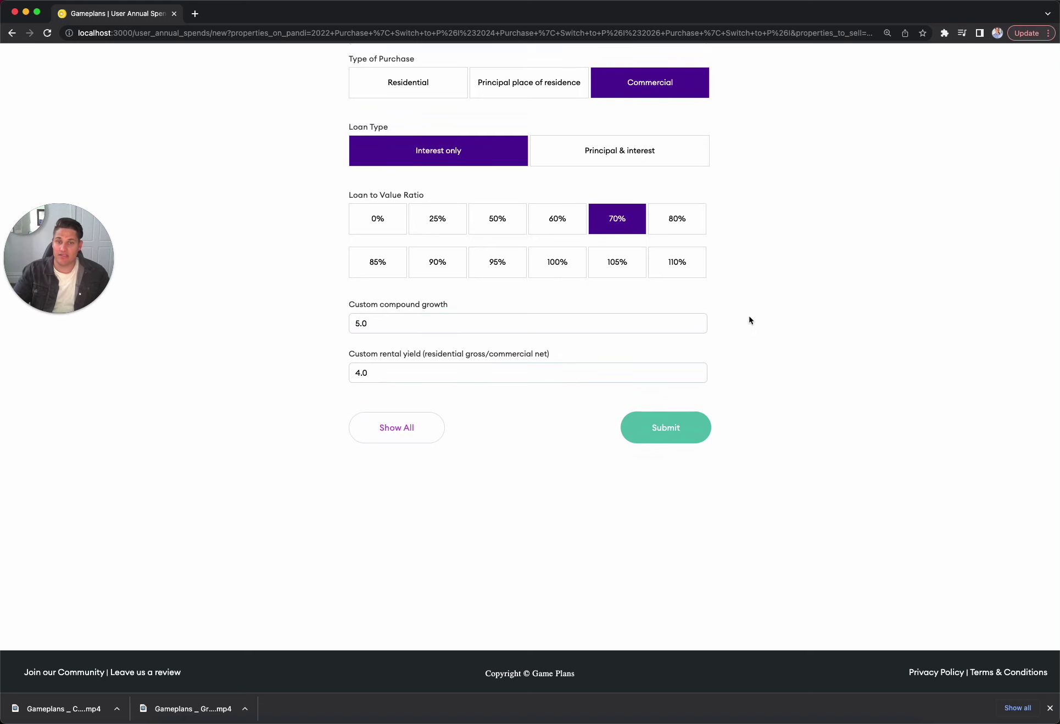
click(438, 371)
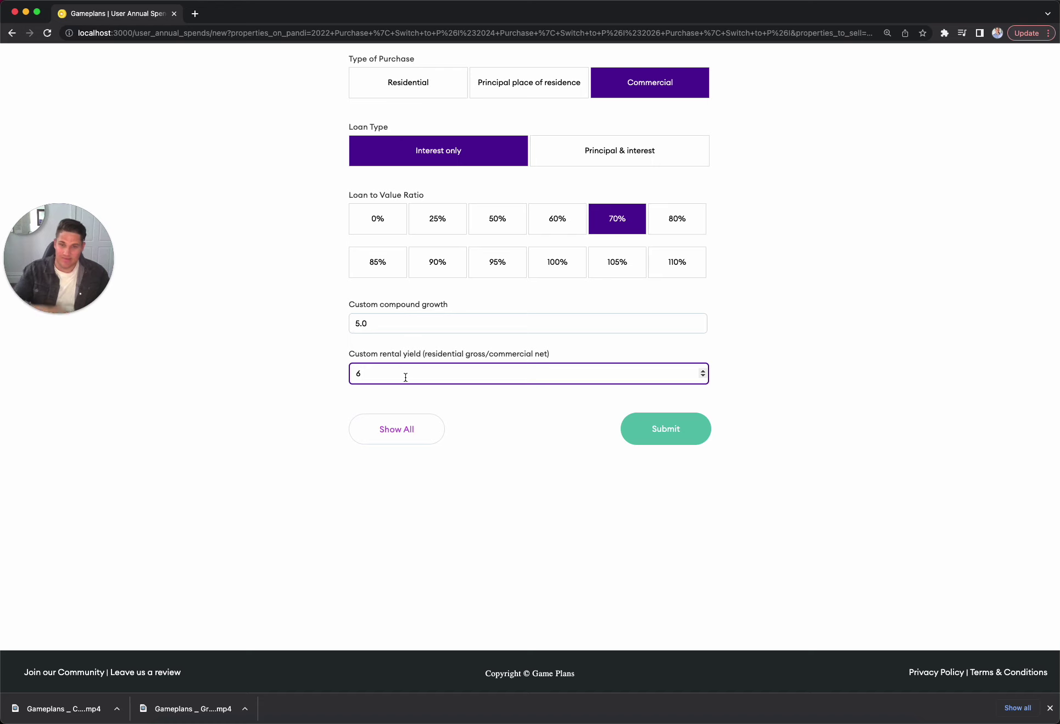
click(548, 358)
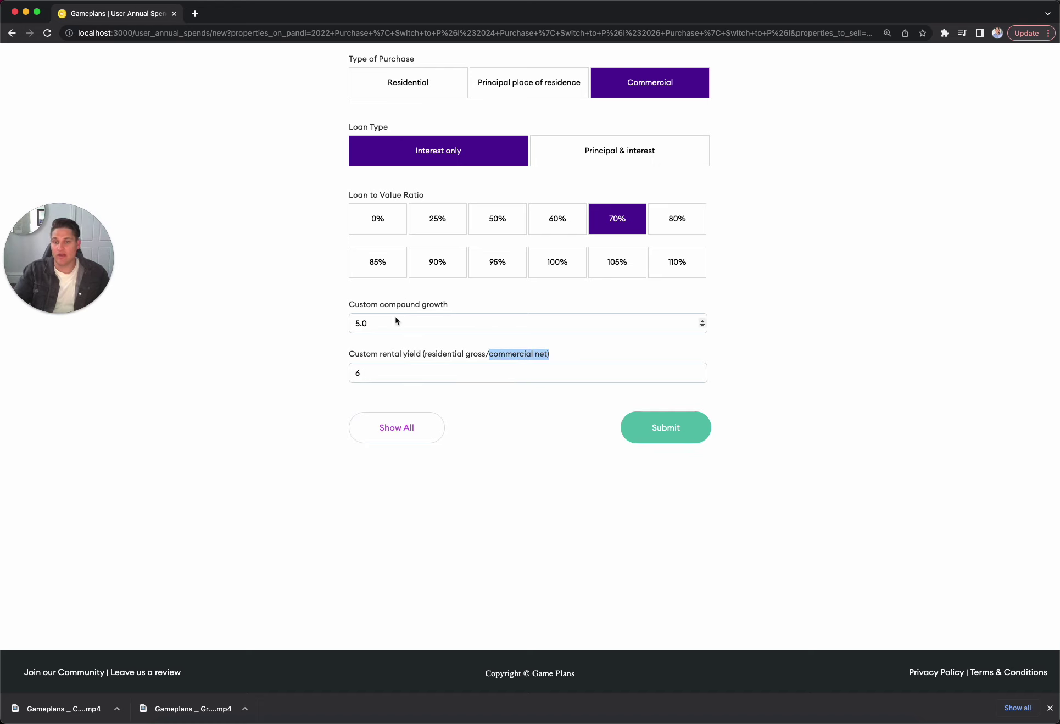
drag(395, 320, 347, 322)
click(773, 395)
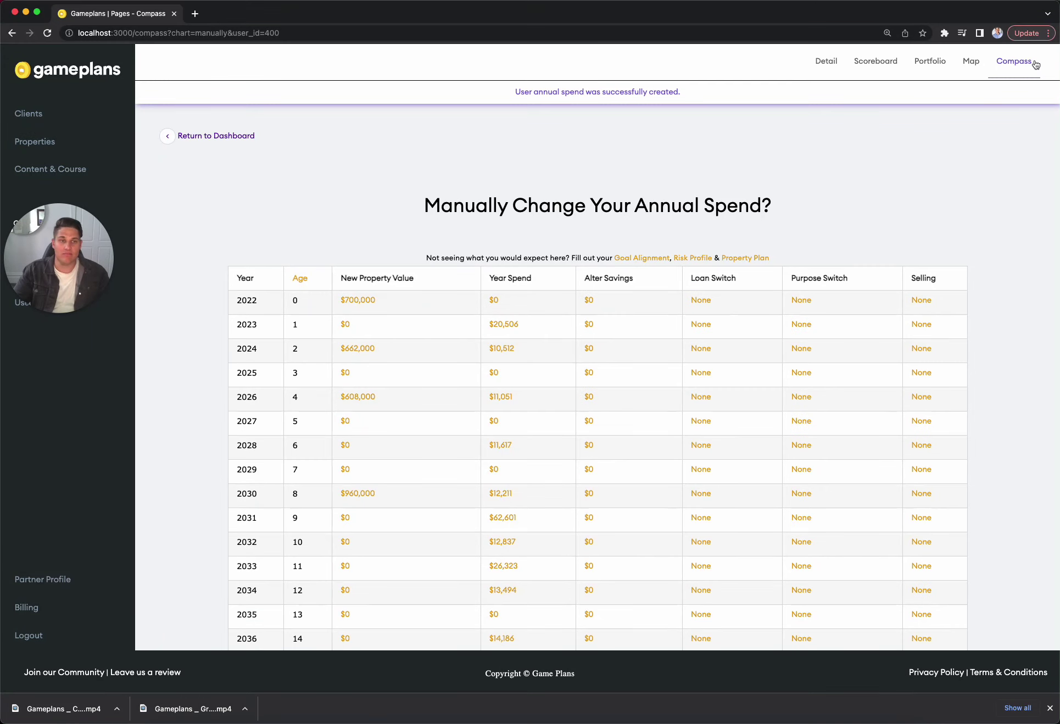
Review the updated Equity Position chart from the Compass dashboard.
click(1035, 65)
scroll(1001, 165, down, 8)
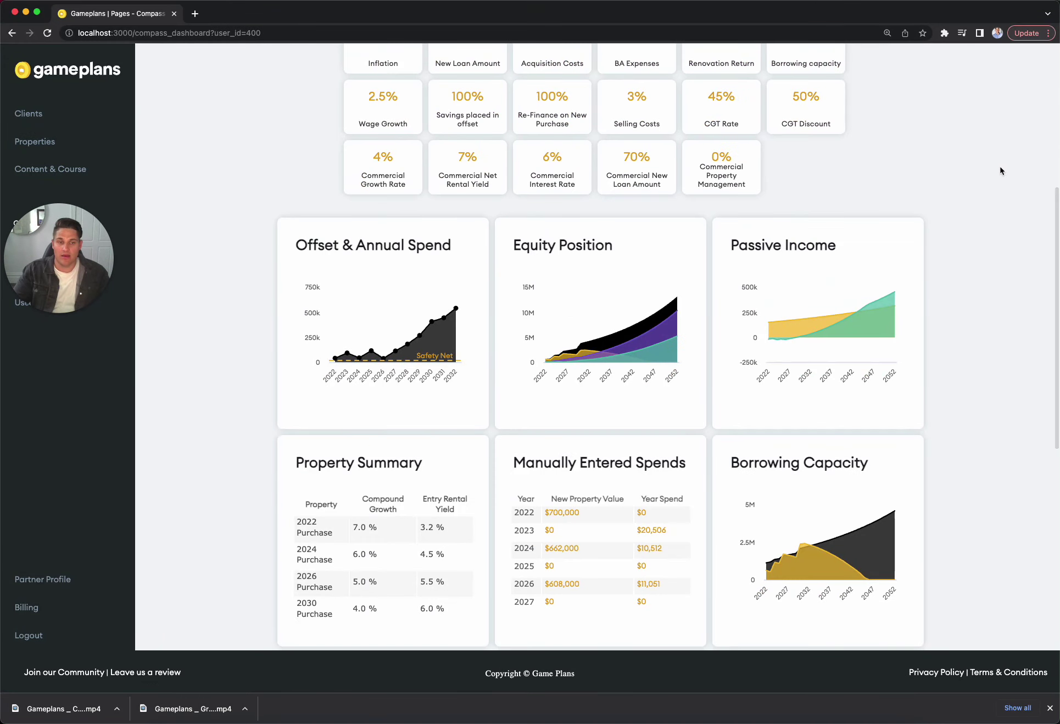
scroll(1000, 171, down, 2)
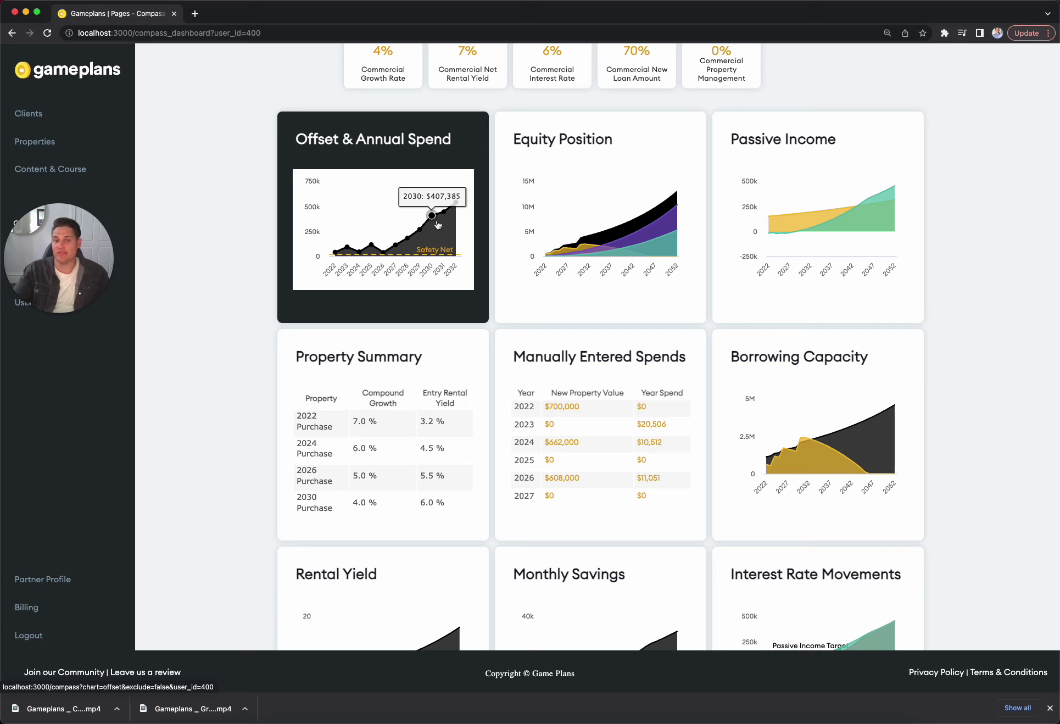
click(659, 139)
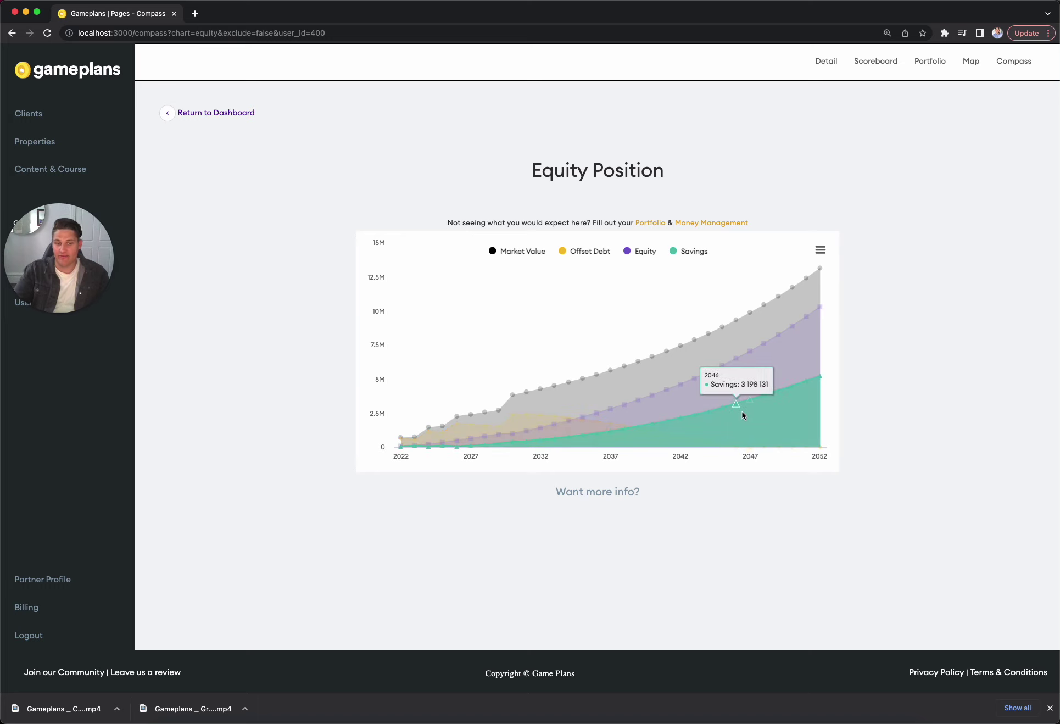
Open the full Passive Income chart, now reaching the $251,937 target in 2043.
click(224, 113)
scroll(916, 320, down, 5)
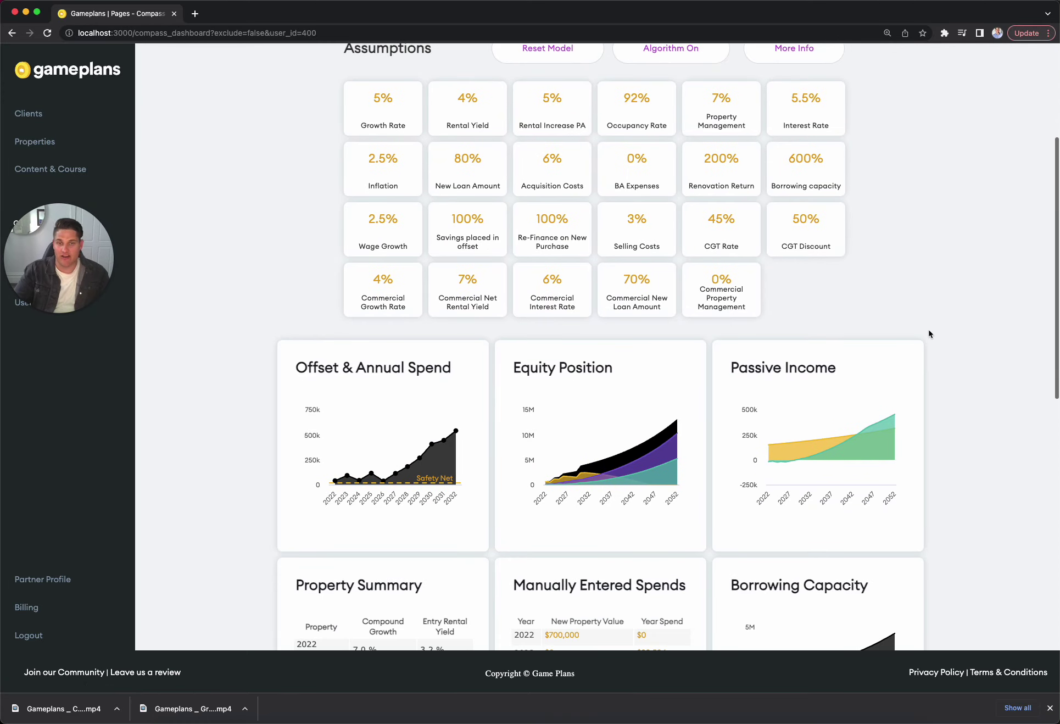
scroll(928, 334, down, 1)
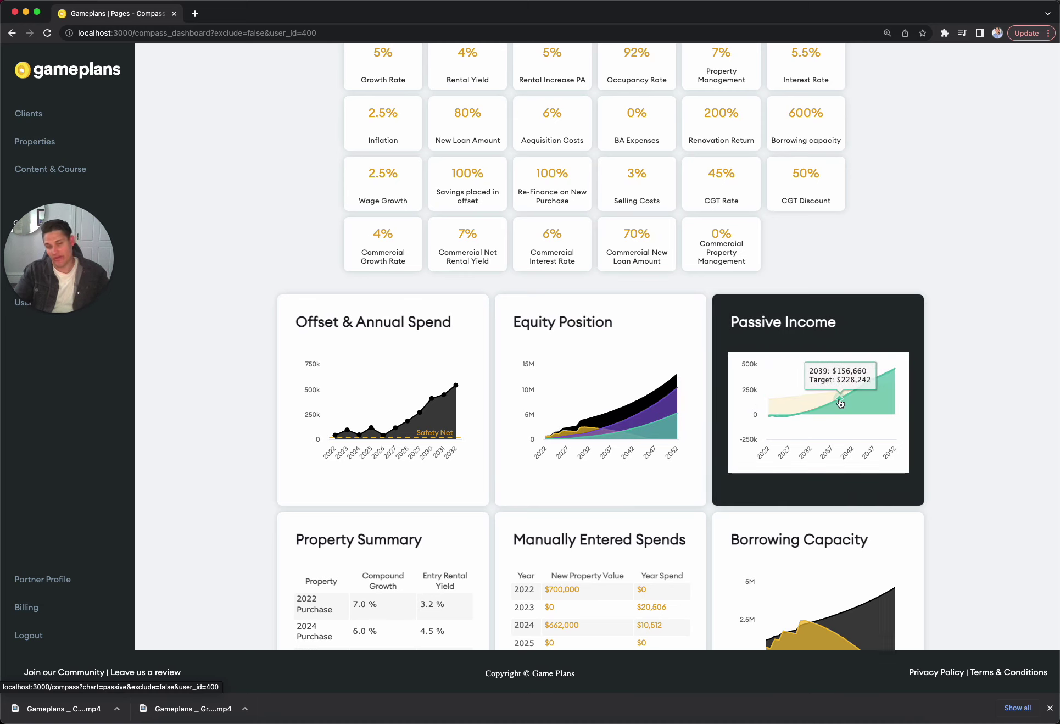
click(876, 330)
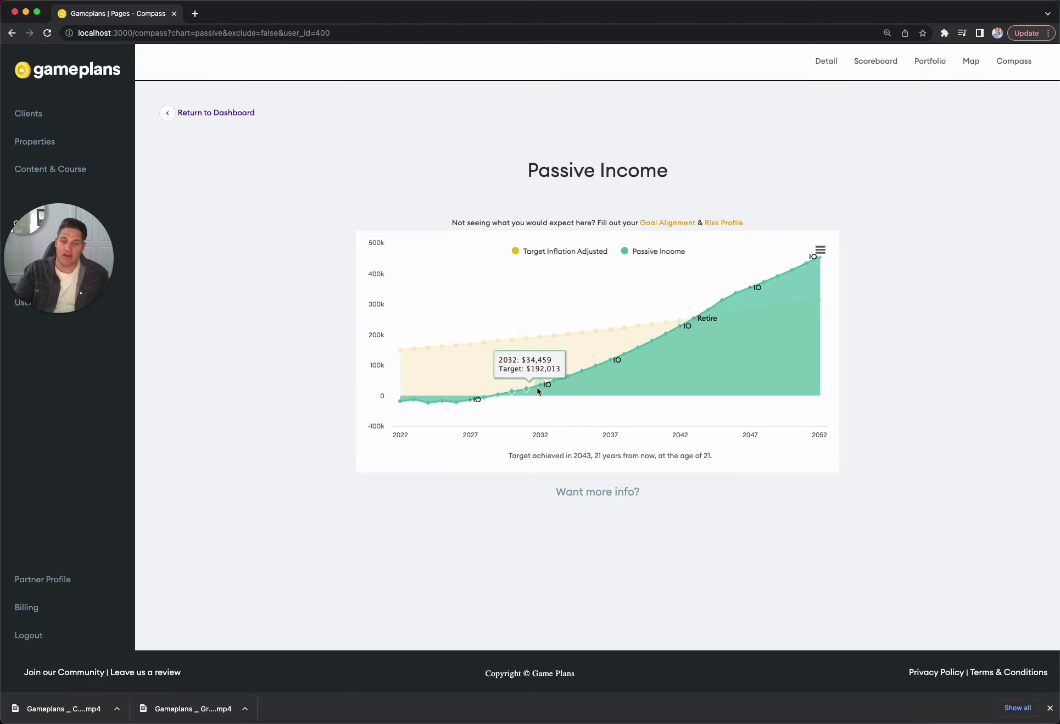
mouse_move(693, 320)
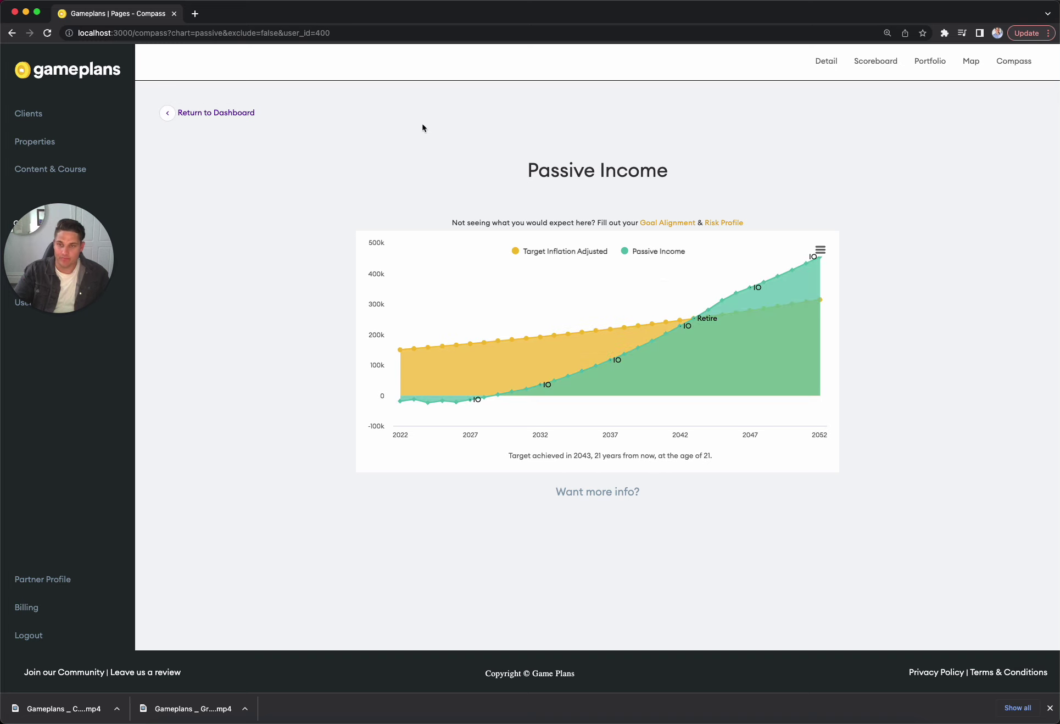
Back on the dashboard, name the scenario 'Mixed' and save the current plan under it.
click(234, 119)
scroll(888, 388, down, 5)
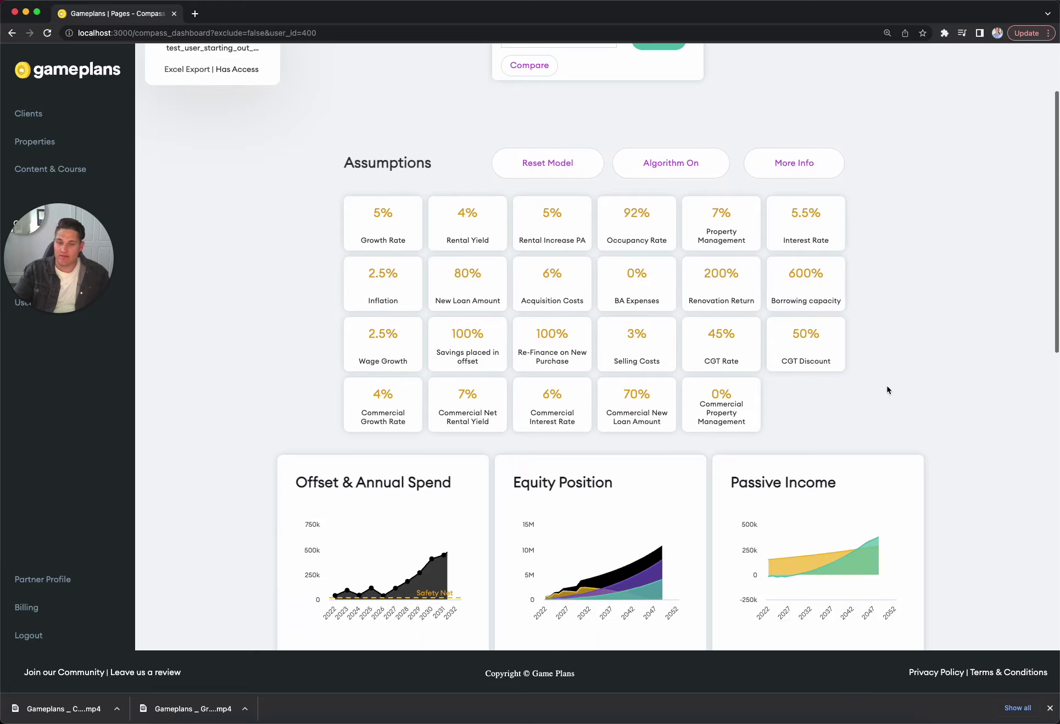
scroll(968, 419, down, 2)
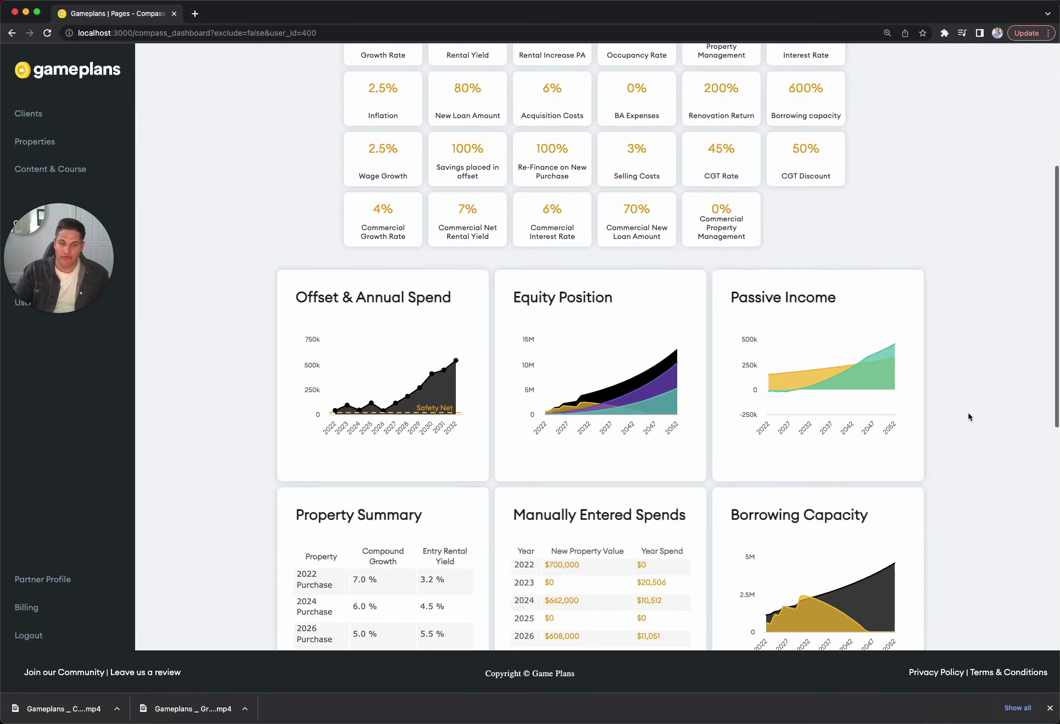
scroll(966, 417, up, 5)
scroll(958, 414, up, 2)
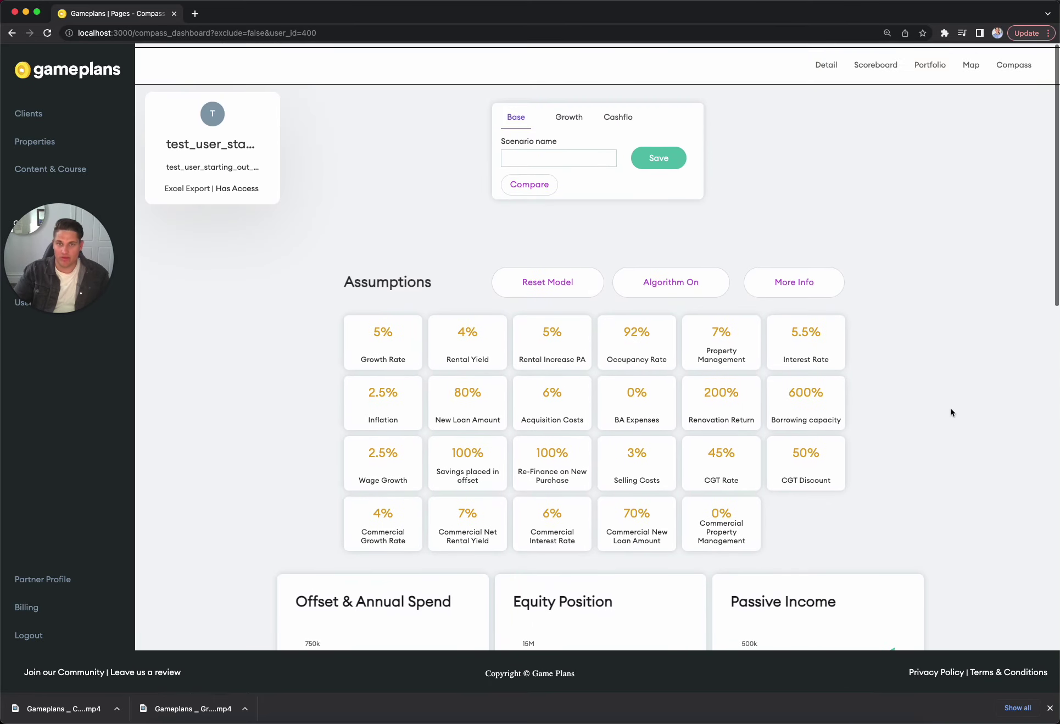
click(554, 158)
text(Mixed)
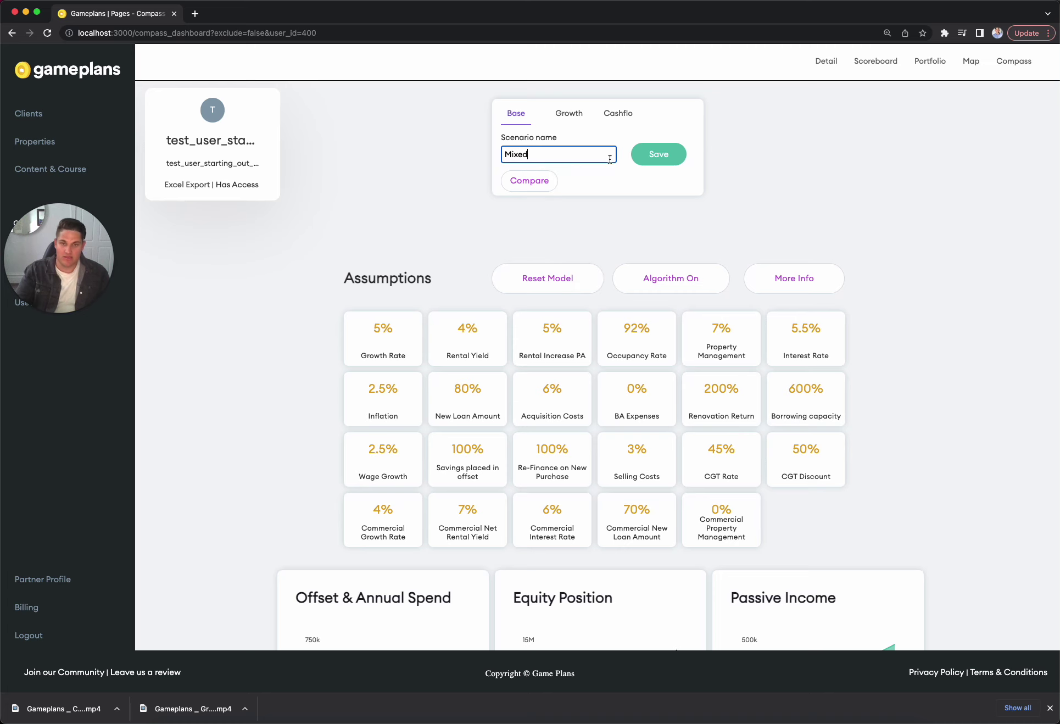
click(674, 160)
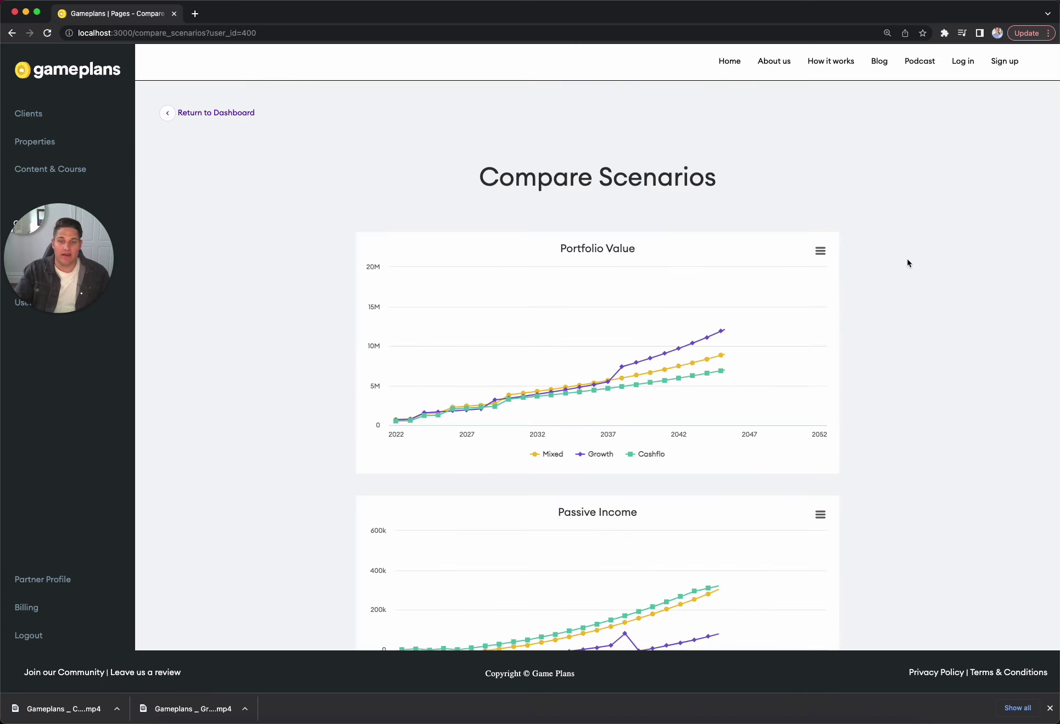
scroll(907, 263, down, 3)
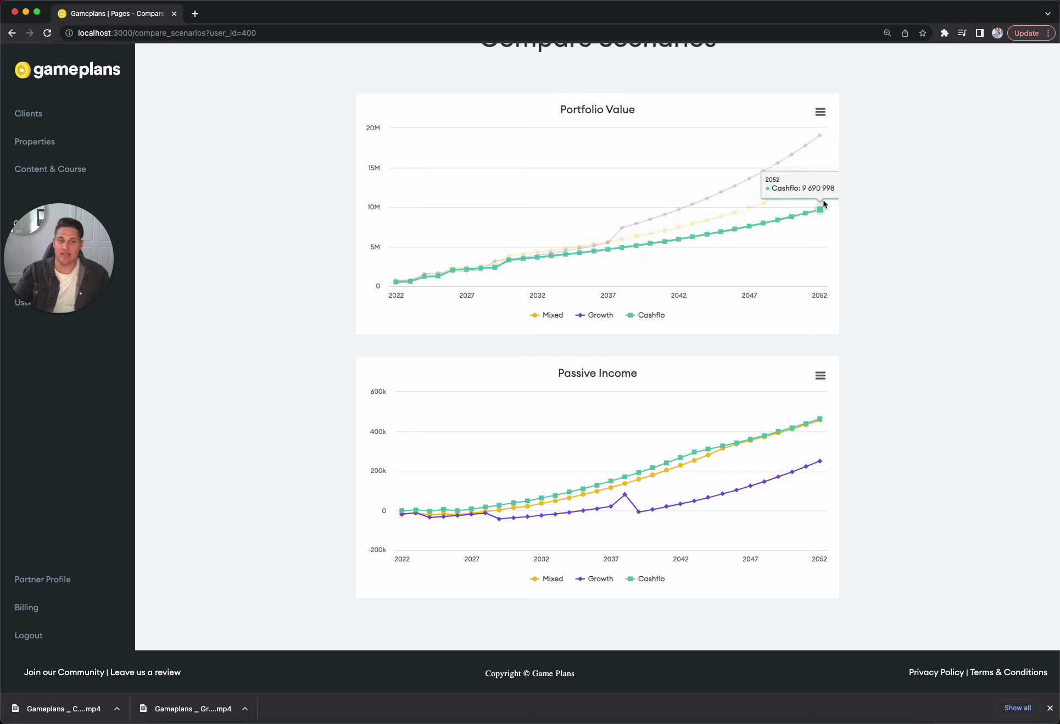
scroll(953, 303, down, 5)
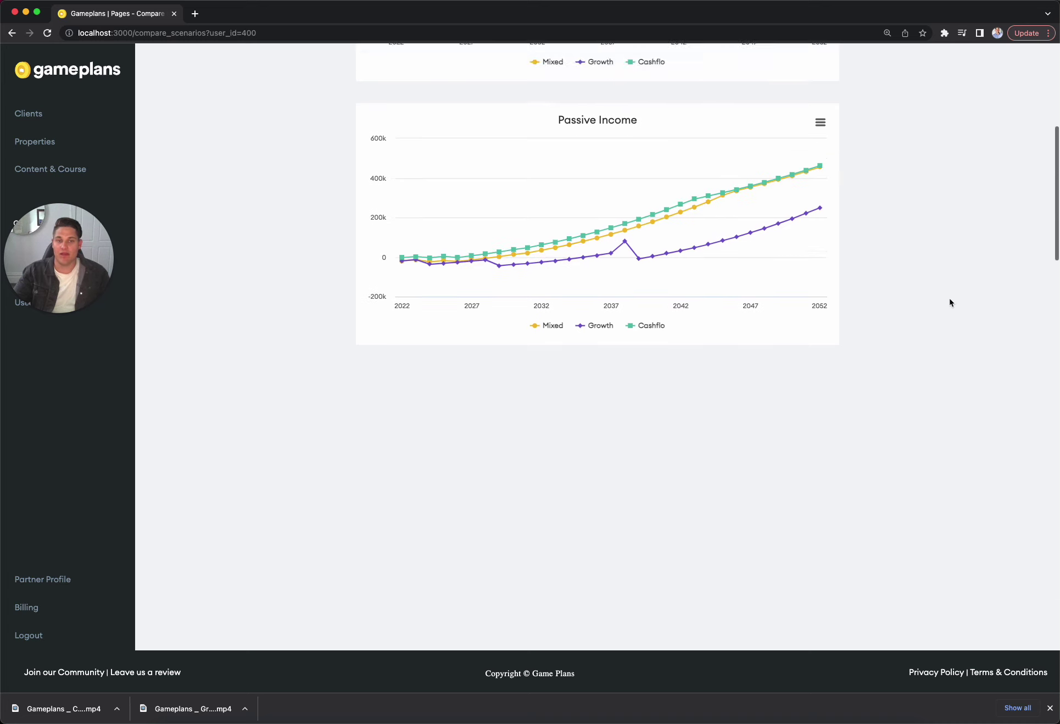
scroll(951, 300, up, 3)
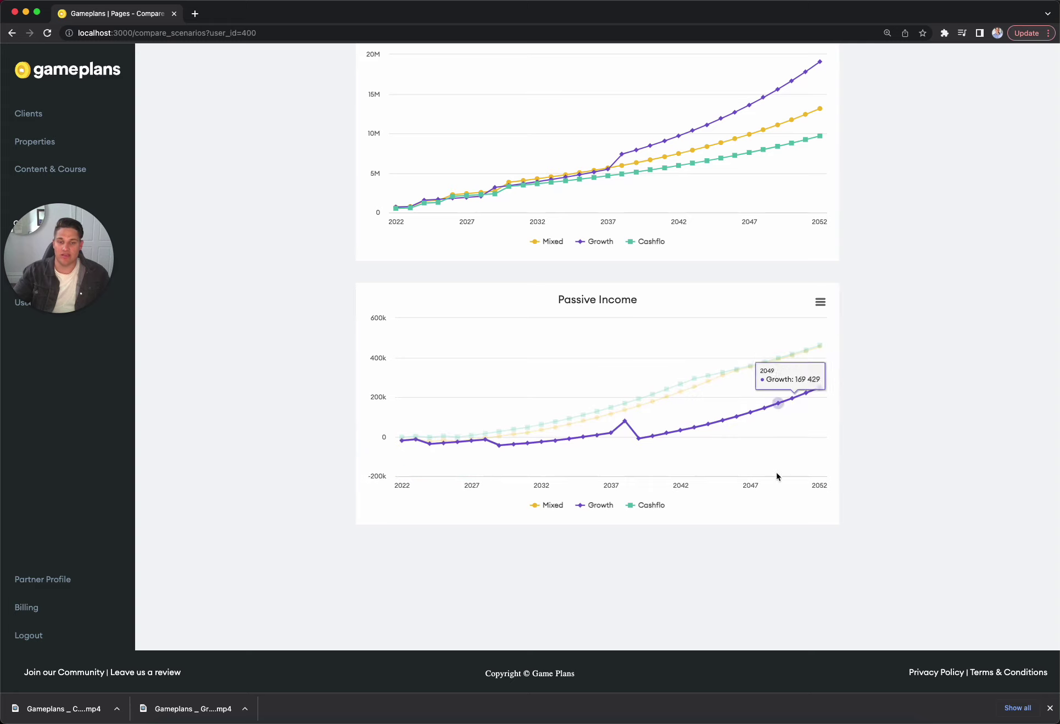
scroll(608, 462, up, 3)
scroll(608, 463, up, 1)
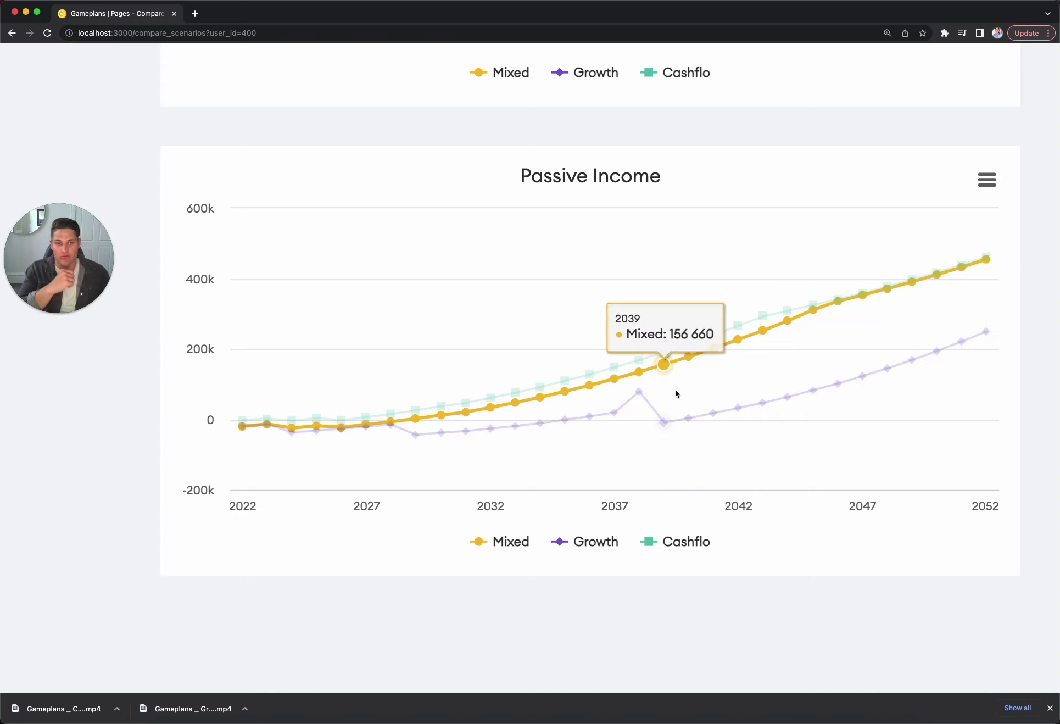
scroll(763, 398, down, 5)
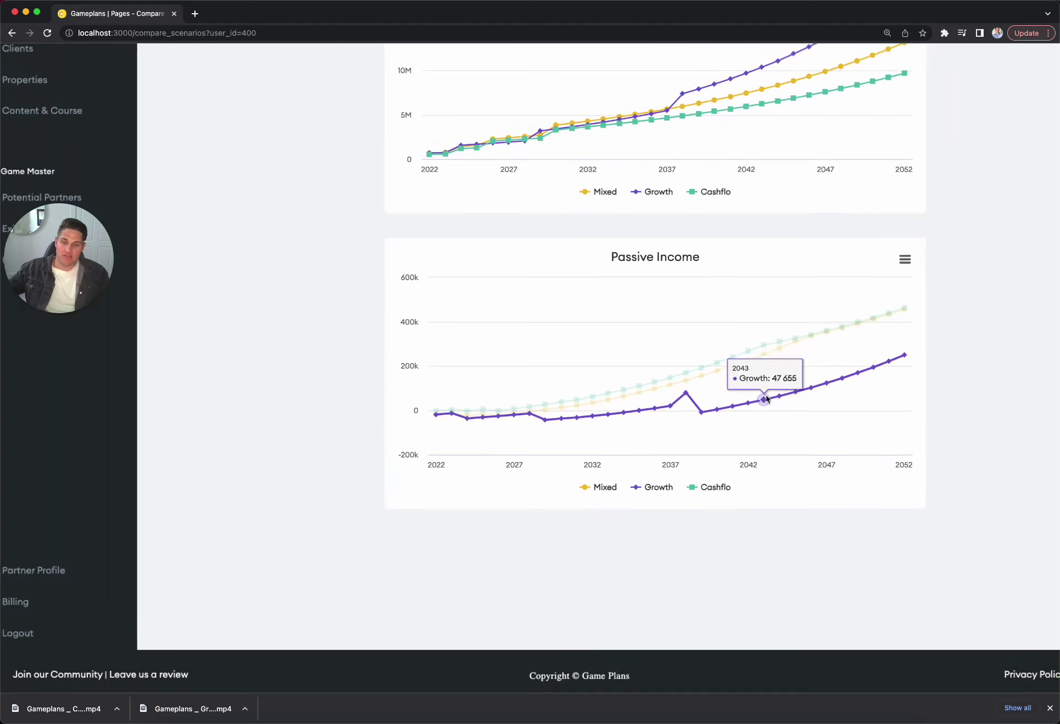
scroll(766, 397, up, 3)
scroll(878, 378, up, 4)
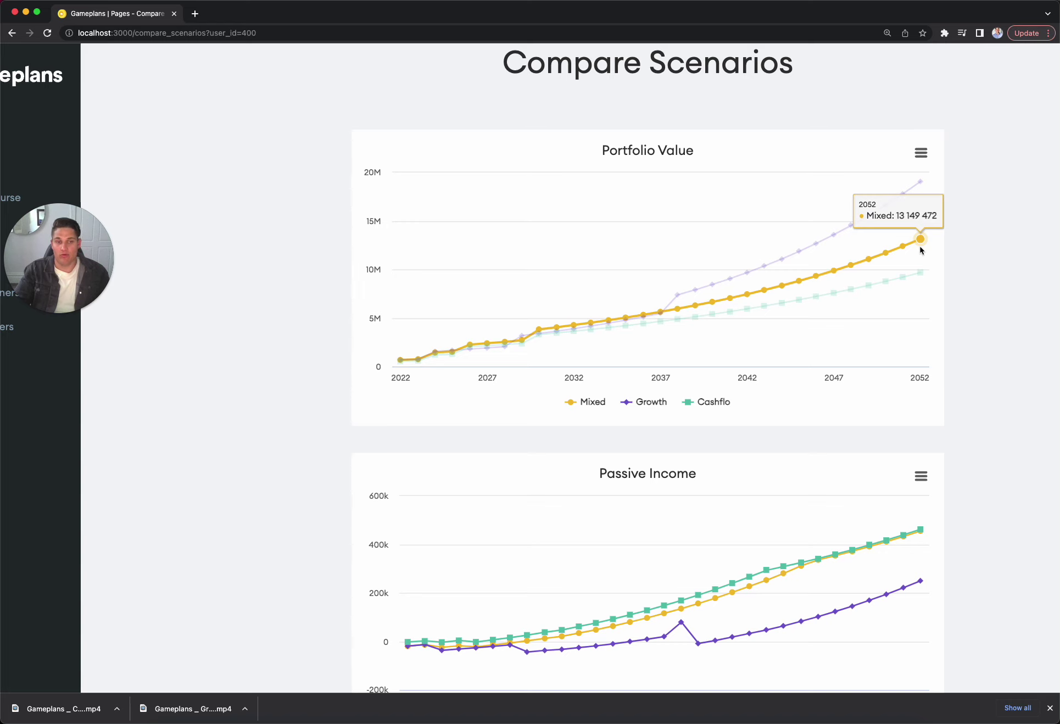
scroll(921, 250, down, 3)
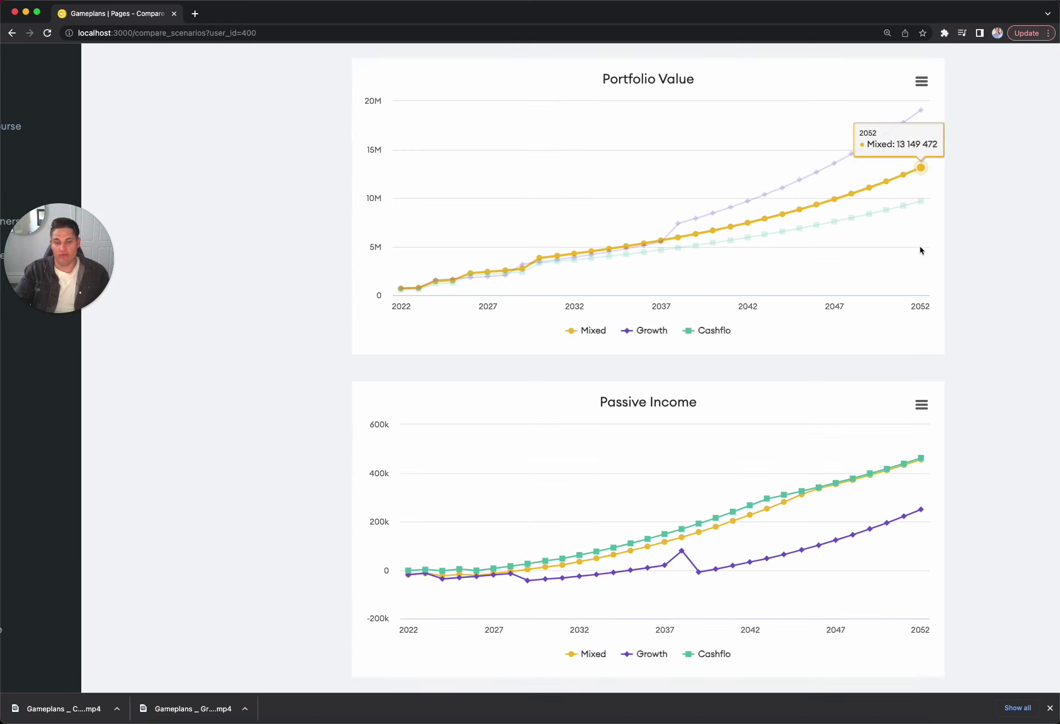
scroll(439, 527, down, 1)
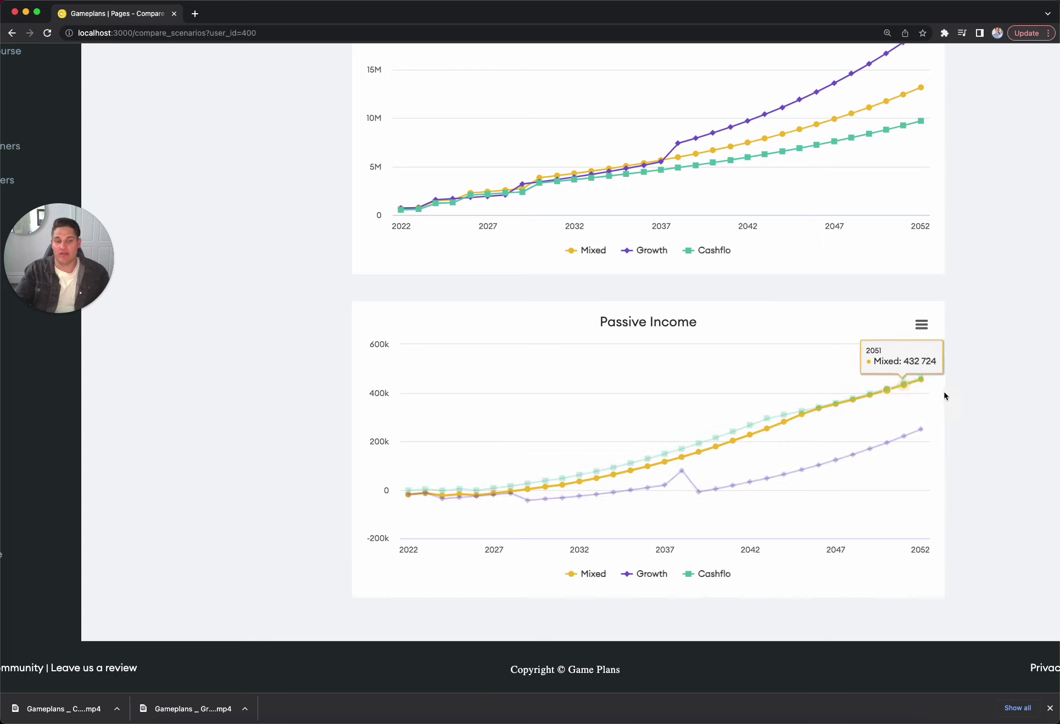
scroll(903, 412, up, 2)
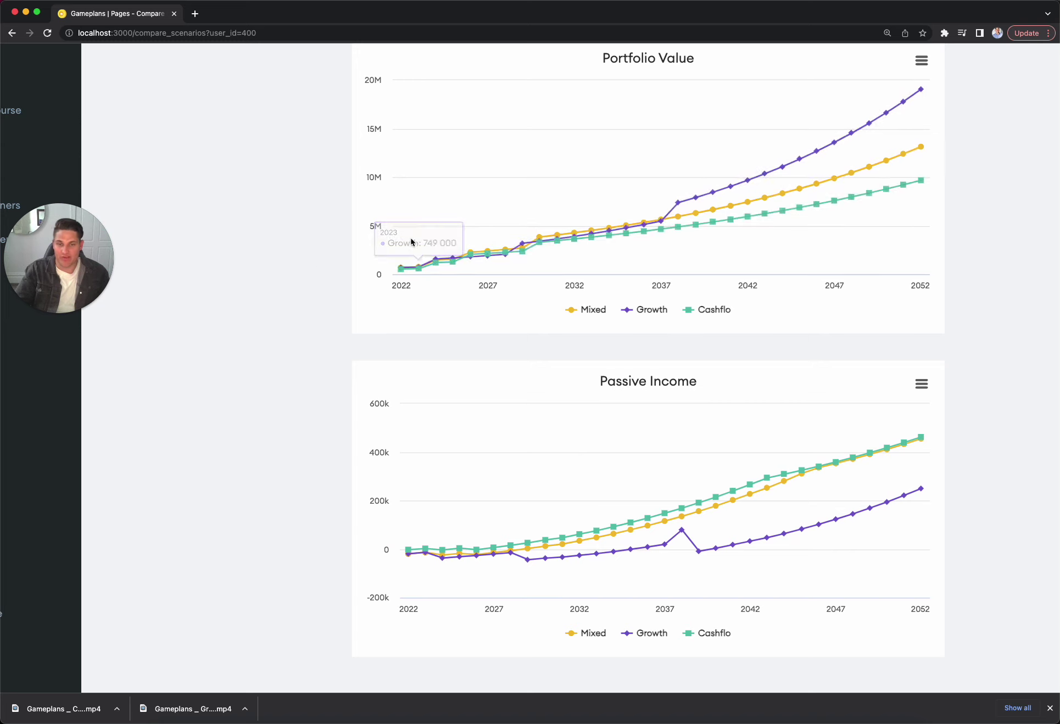
scroll(395, 207, up, 5)
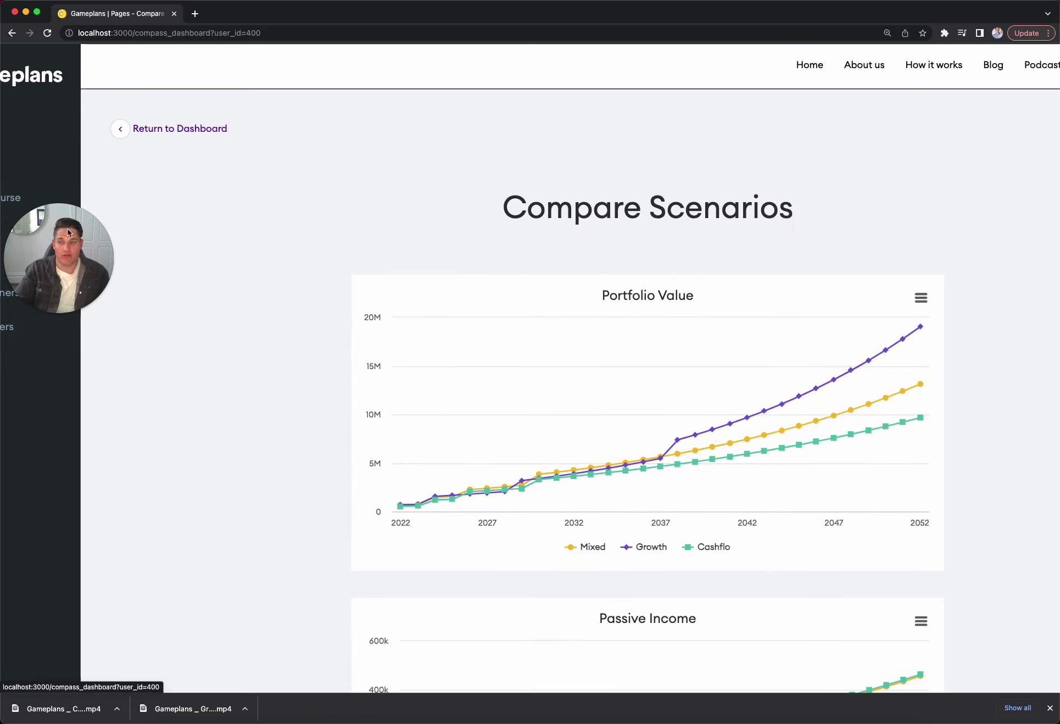